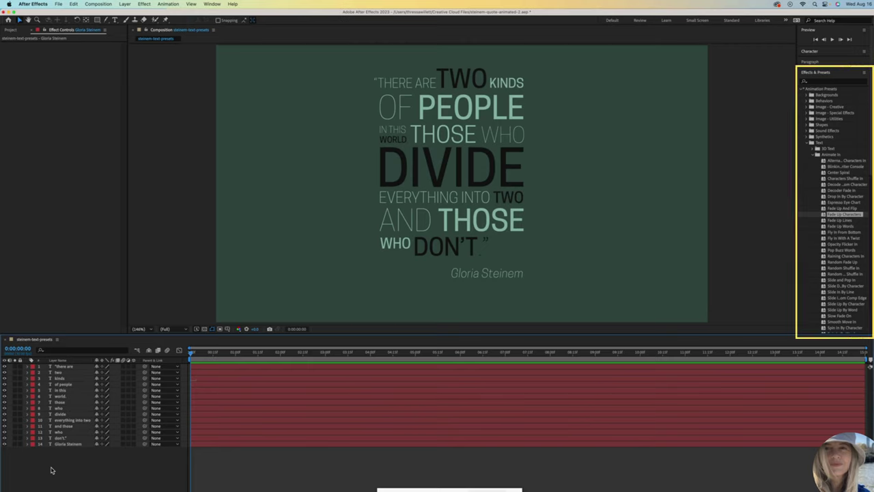
# - Check the active workspace, then collapse the Text and Animation Presets folders
pyautogui.click(212, 4)
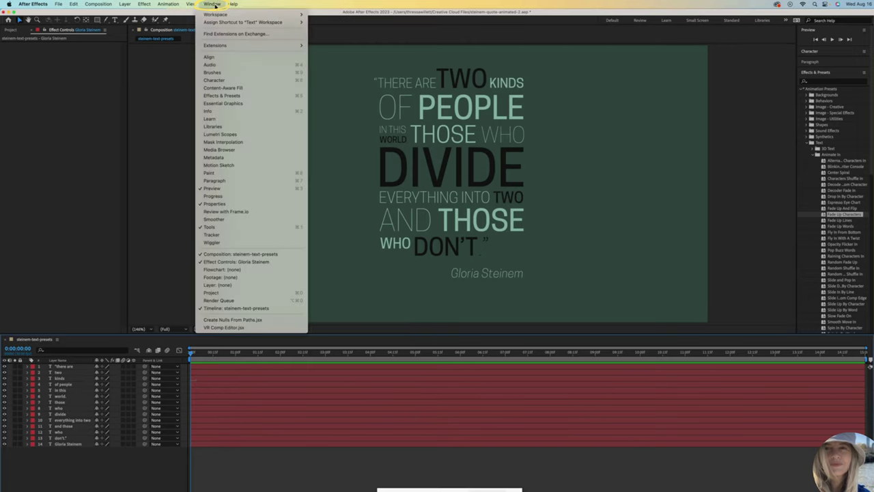
pyautogui.moveTo(215, 14)
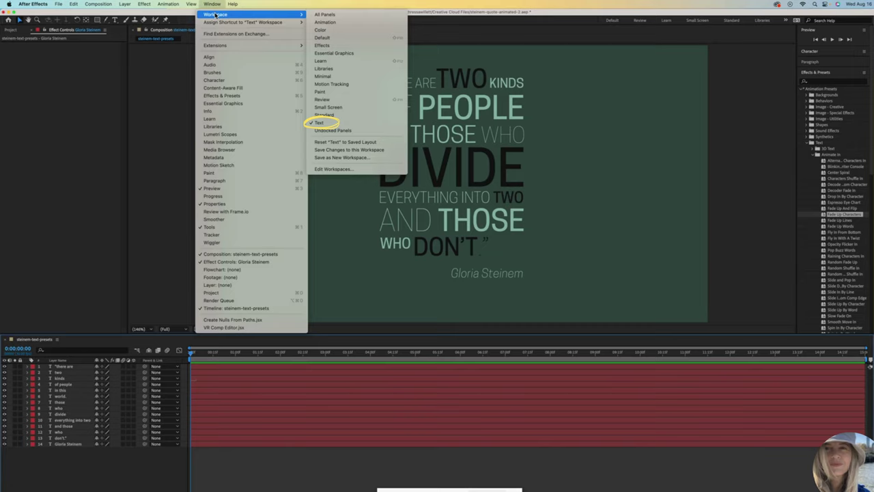
pyautogui.press('Escape')
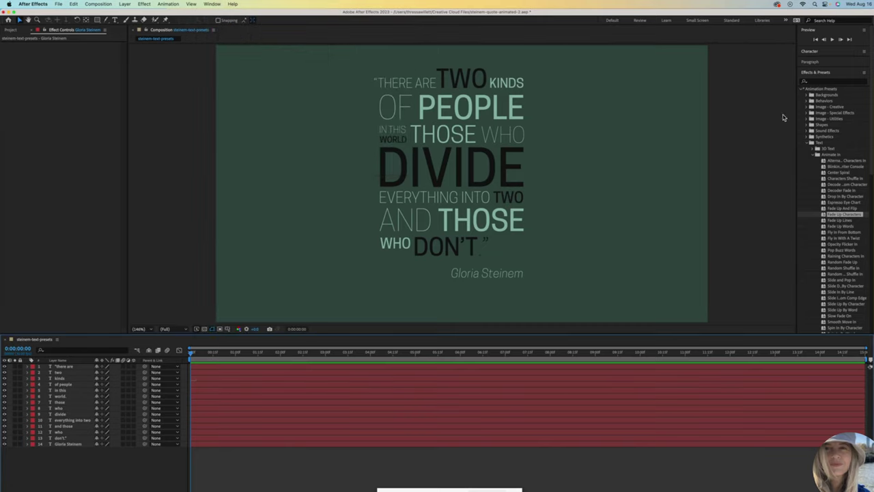
pyautogui.click(807, 145)
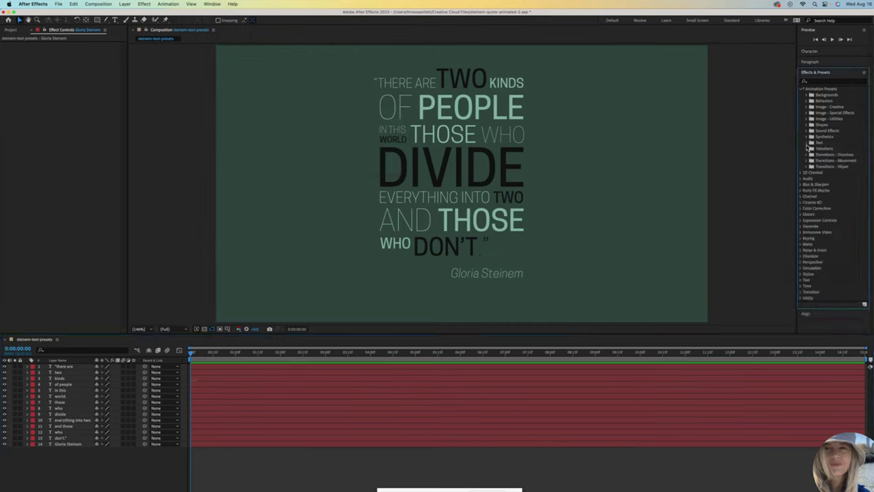
pyautogui.click(802, 89)
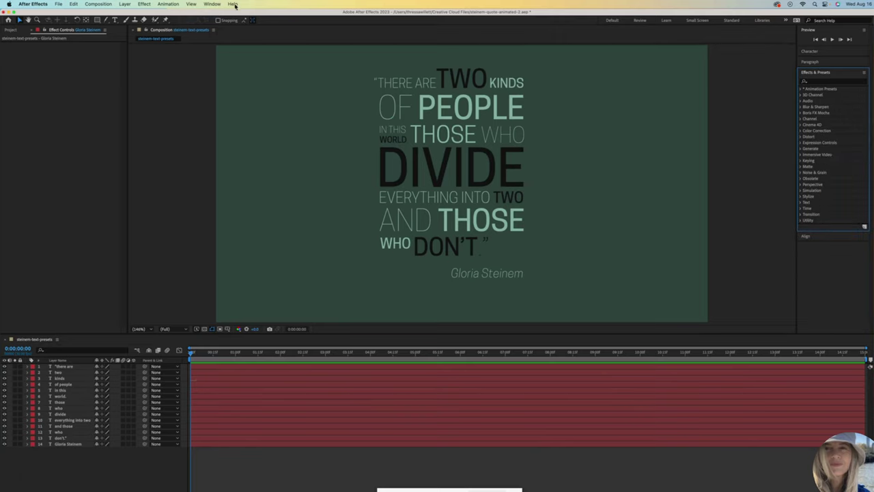
# - Show the Effects & Presets panel and expand Animation Presets > Text
pyautogui.click(212, 4)
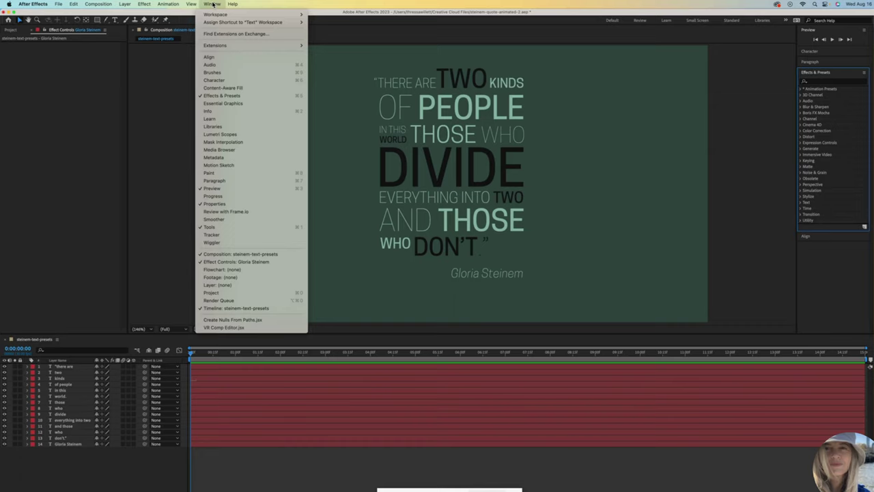
pyautogui.click(224, 96)
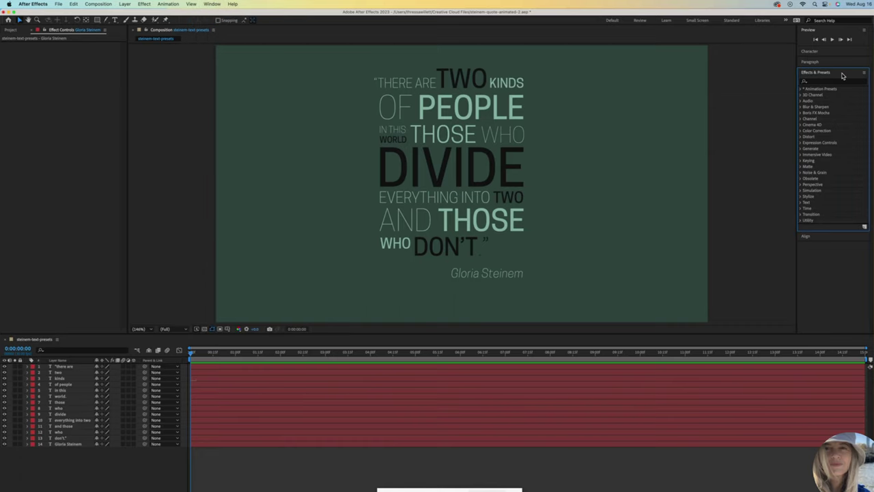
pyautogui.click(801, 203)
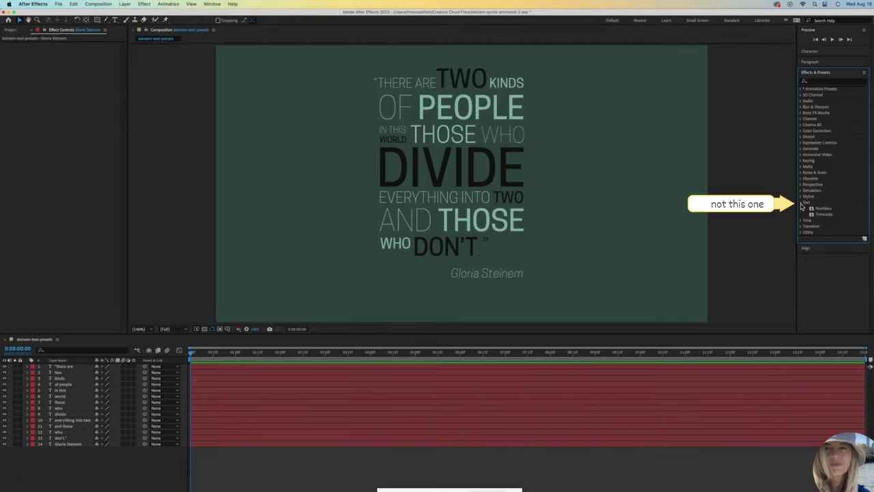
pyautogui.click(801, 204)
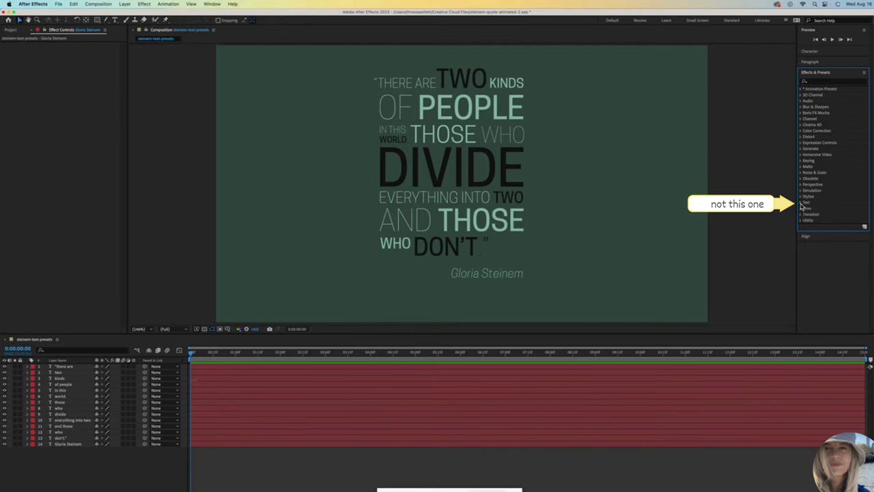
pyautogui.click(803, 90)
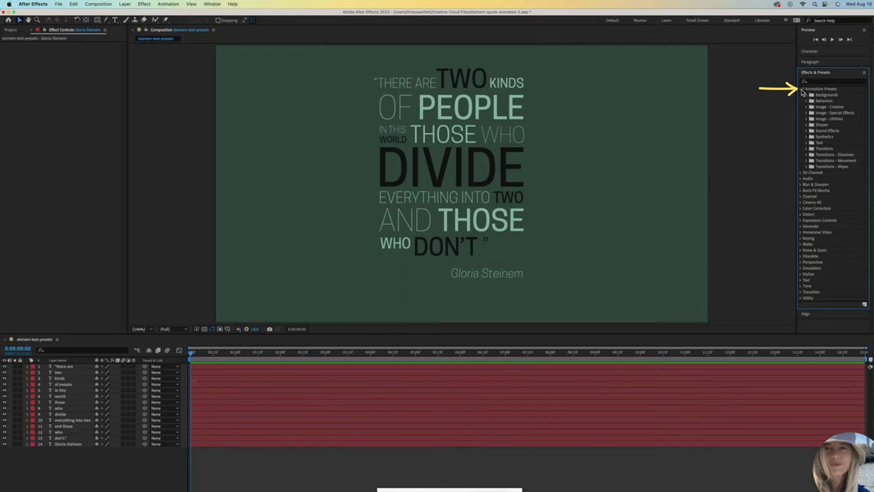
pyautogui.click(807, 143)
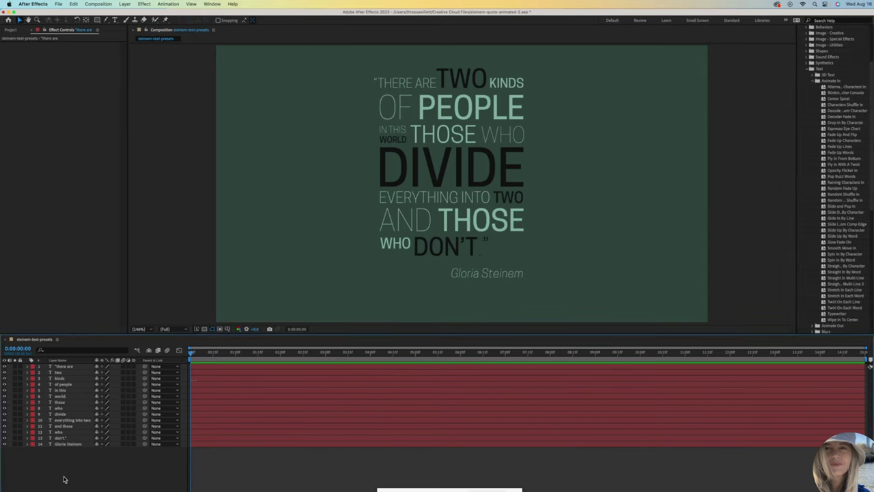
# - Select layer 1, the 'there are' word layer, in the timeline
pyautogui.click(67, 367)
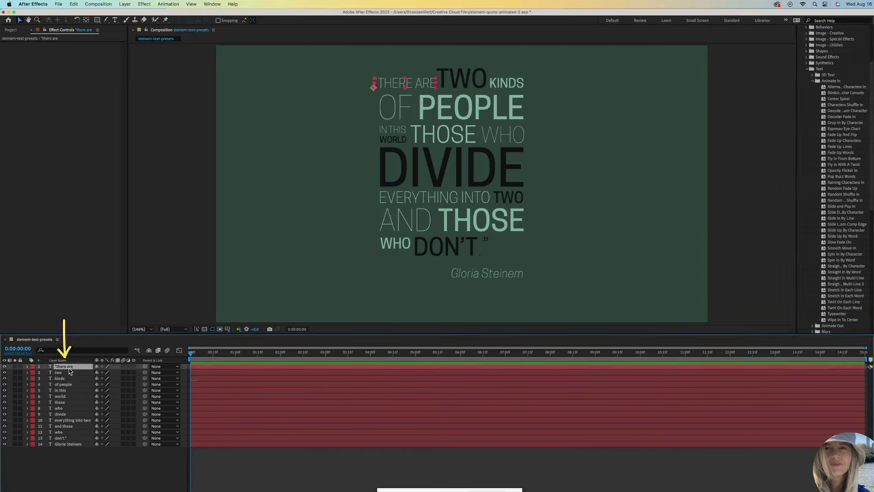
# - Apply the Typewriter preset to the 'there are' layer and preview it from the start
pyautogui.doubleClick(839, 314)
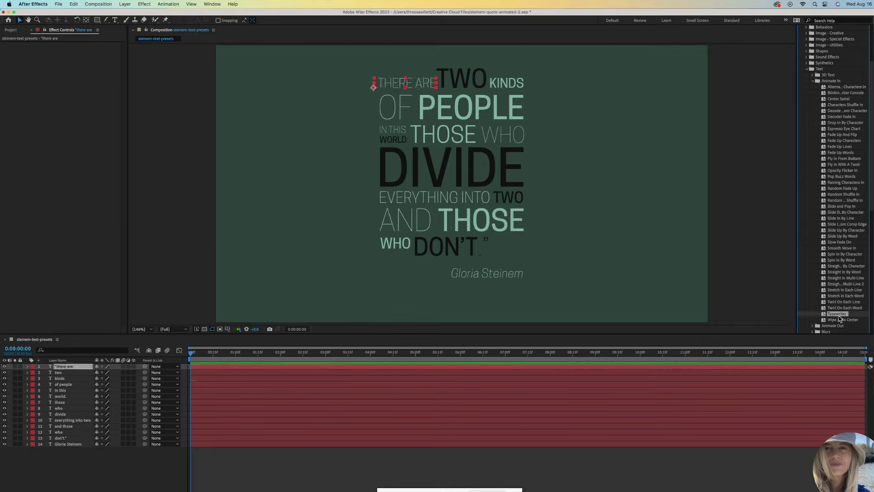
pyautogui.moveTo(844, 318); pyautogui.dragTo(408, 86)
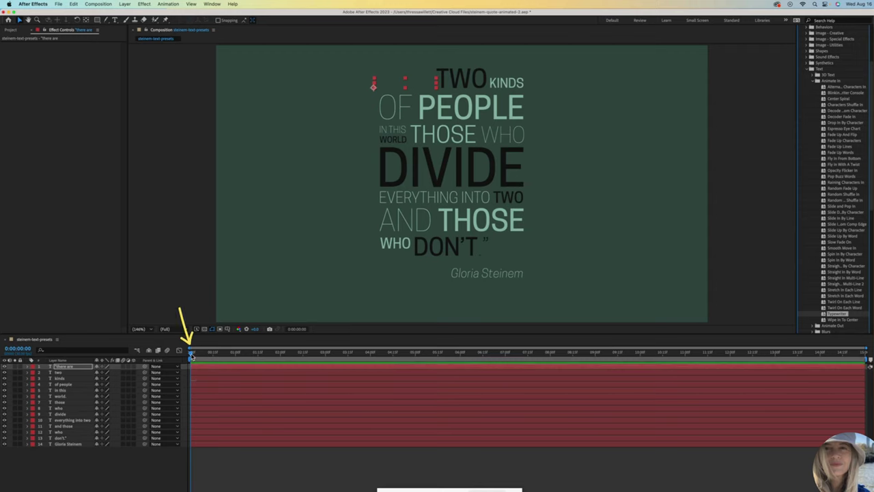
pyautogui.moveTo(193, 353); pyautogui.dragTo(191, 354)
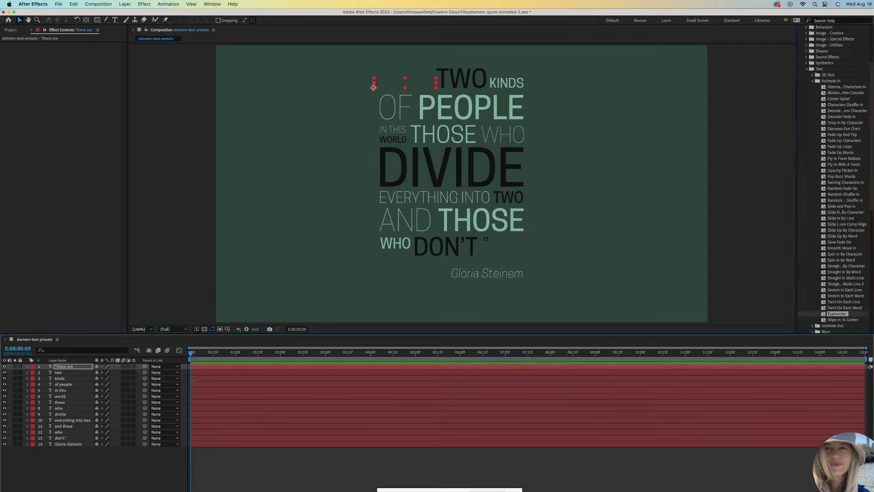
pyautogui.press('space')
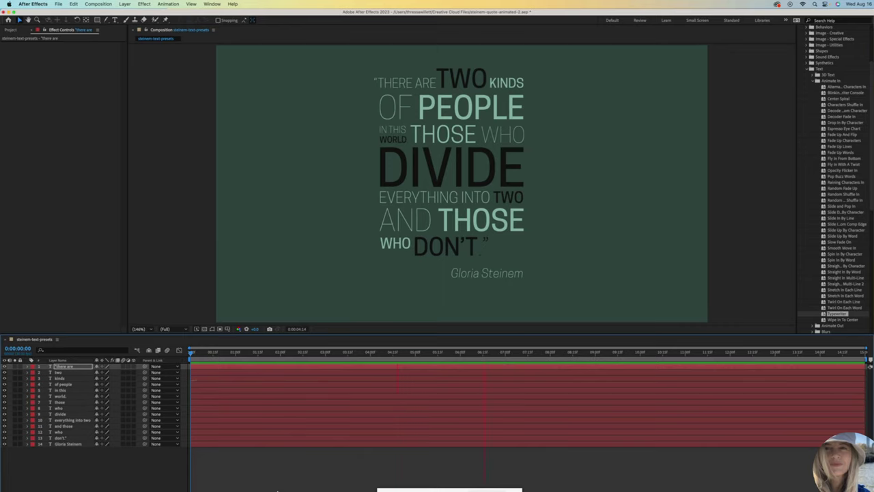
pyautogui.press('space')
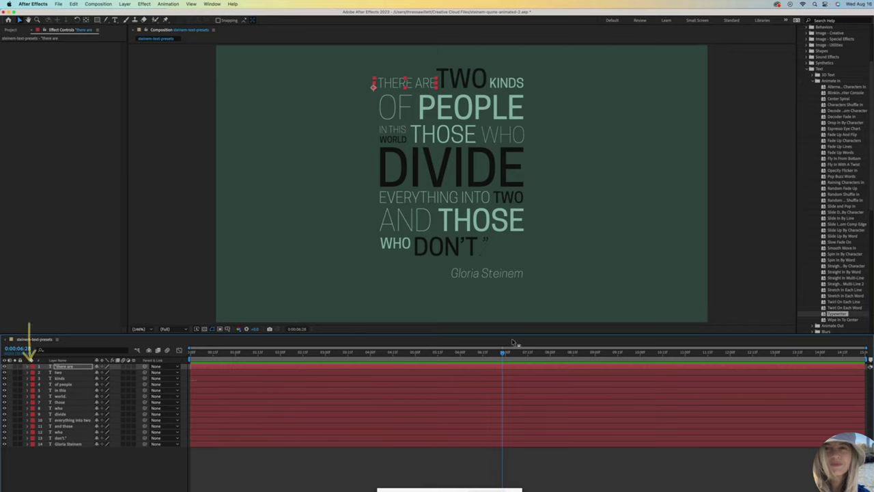
# - Reveal Animator 1's Range Selector 1 keyframes on 'there are' and scrub through the type-on
pyautogui.click(27, 368)
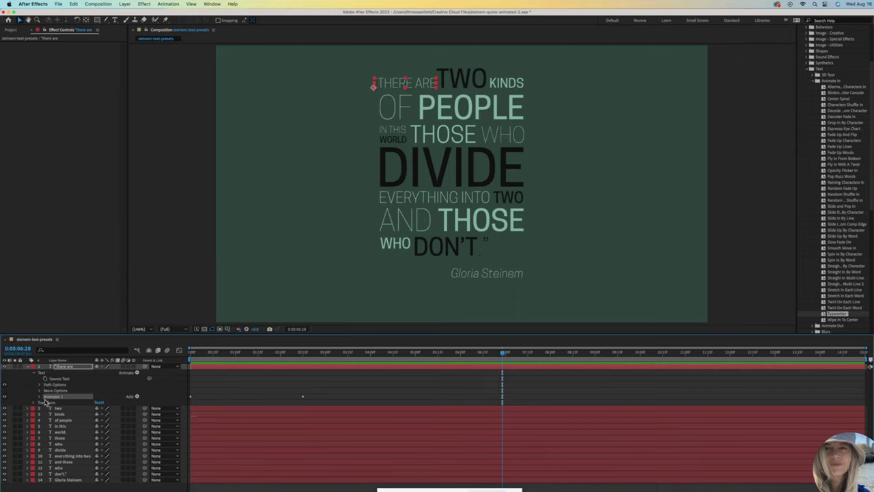
pyautogui.click(39, 398)
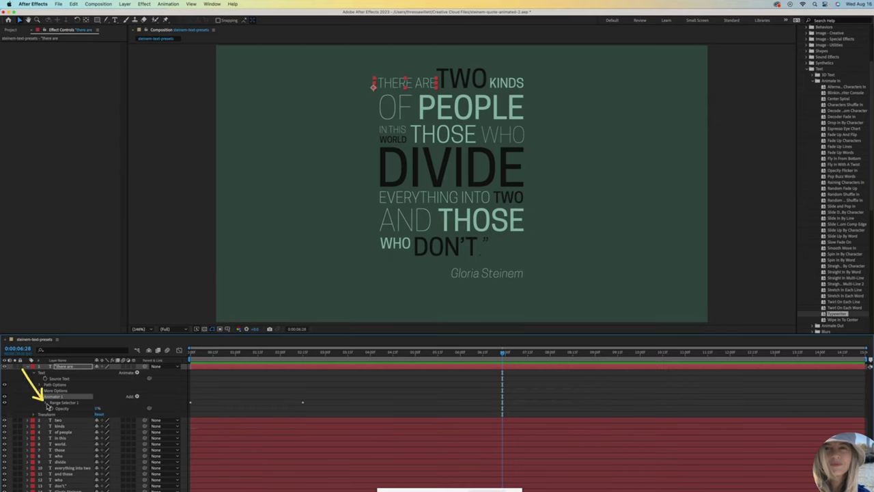
pyautogui.click(46, 403)
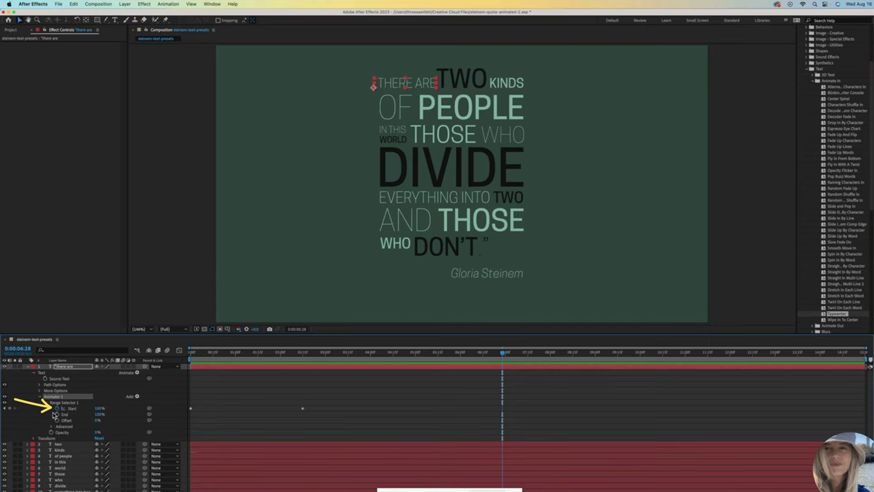
pyautogui.click(192, 410)
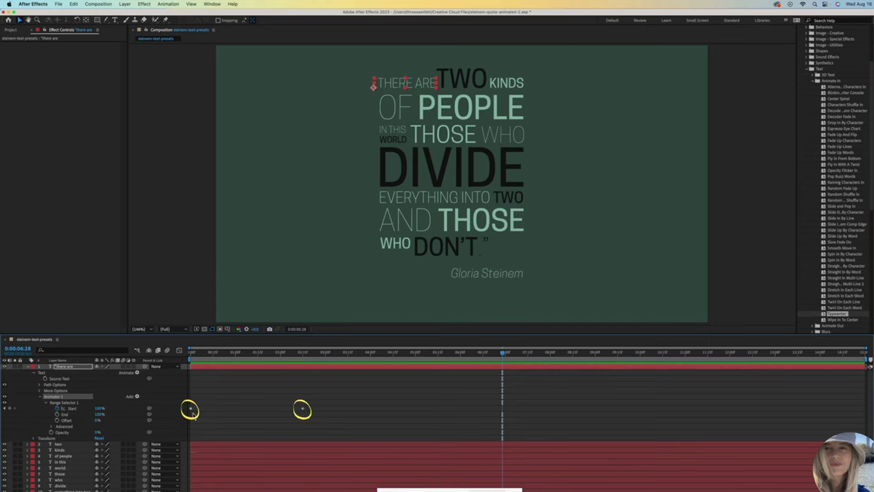
pyautogui.moveTo(458, 357); pyautogui.dragTo(180, 365)
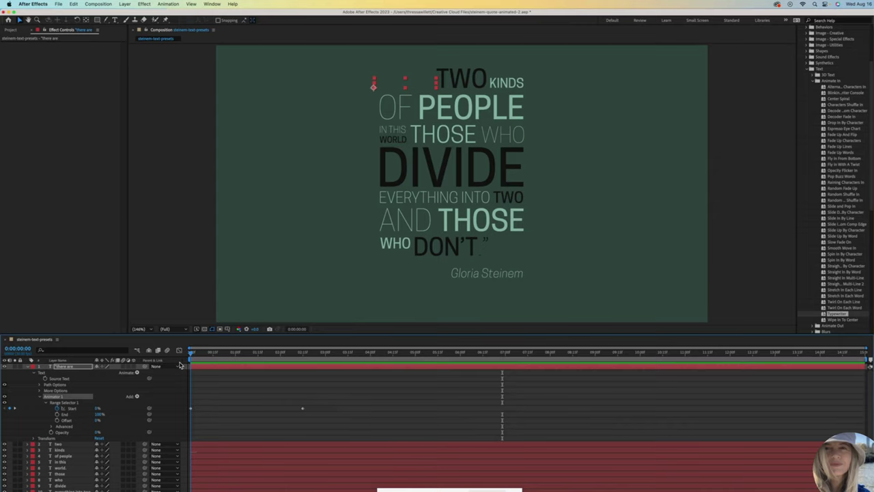
pyautogui.moveTo(180, 365); pyautogui.dragTo(304, 369)
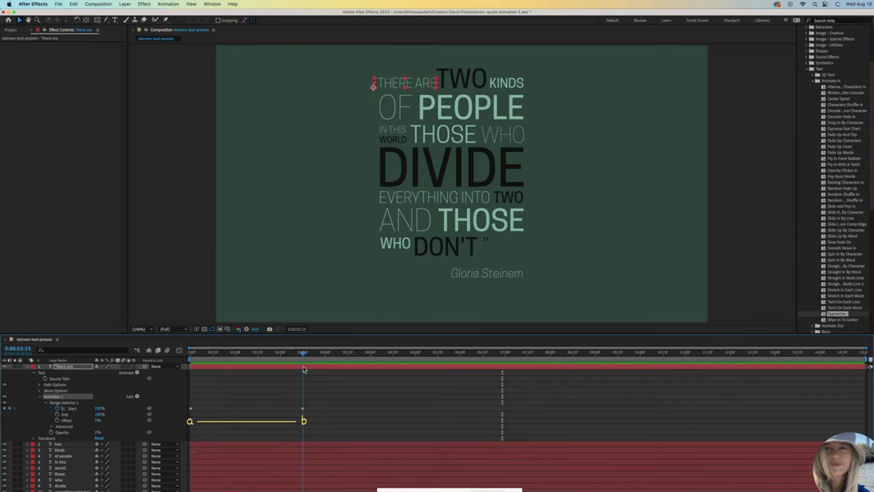
# - Move the ending Start keyframe earlier so 'there are' types within half a second, then preview
pyautogui.click(334, 411)
pyautogui.moveTo(304, 356); pyautogui.dragTo(325, 356)
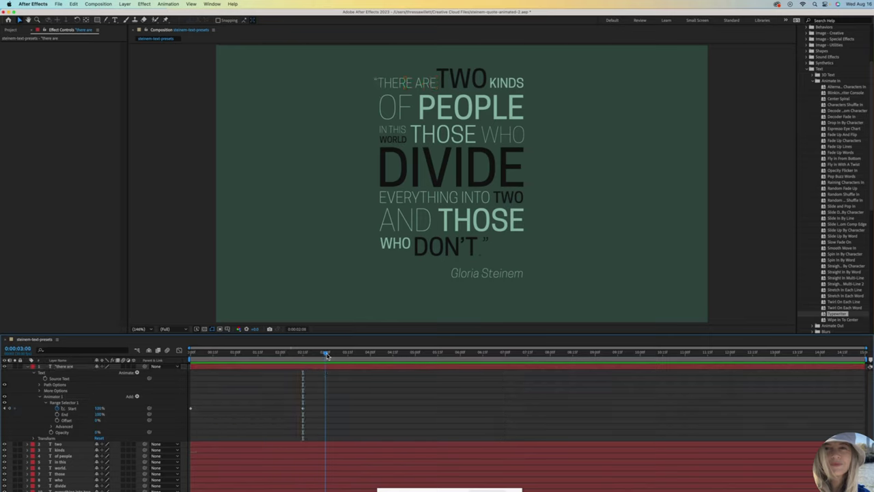
pyautogui.click(302, 409)
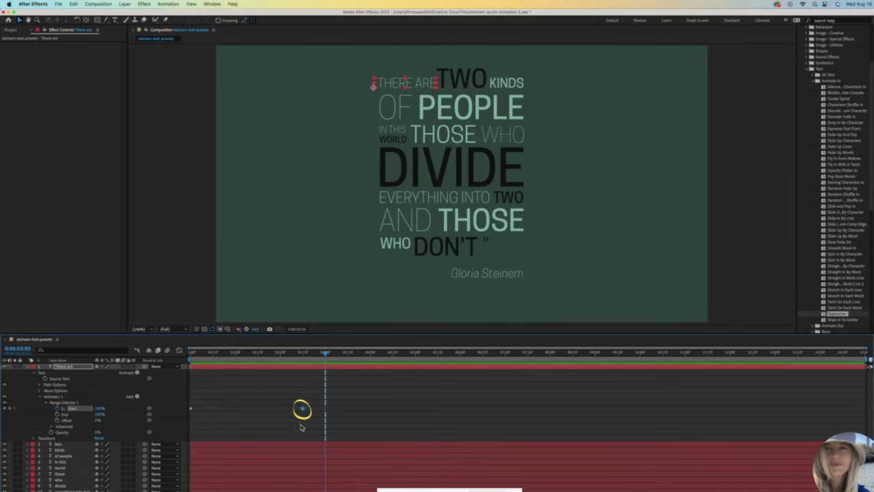
pyautogui.moveTo(302, 409); pyautogui.dragTo(273, 409)
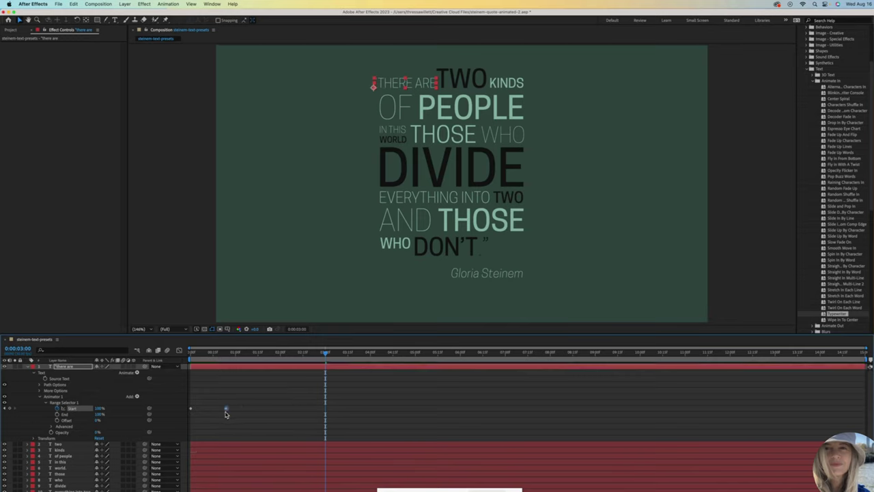
pyautogui.moveTo(226, 413); pyautogui.dragTo(216, 413)
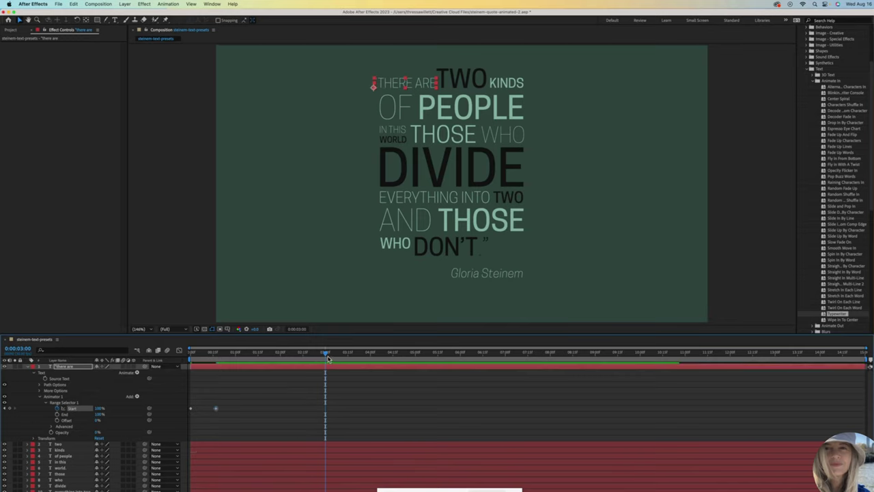
pyautogui.moveTo(328, 358); pyautogui.dragTo(181, 369)
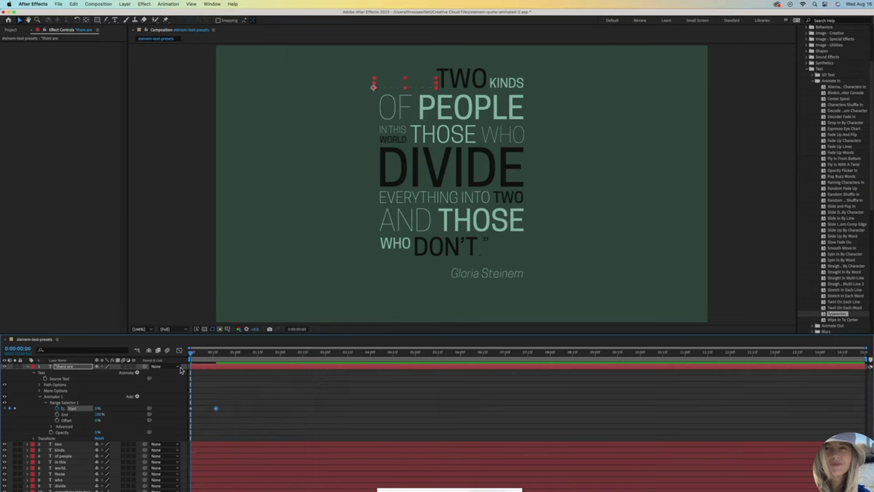
pyautogui.press('space')
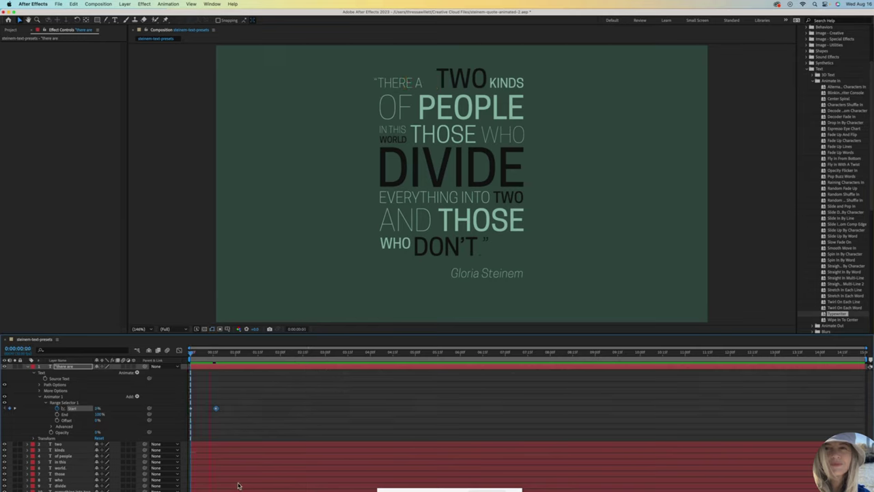
# - Rename the 'there are' layer's Animator 1 to 'Typewriter' and collapse it
pyautogui.press('space')
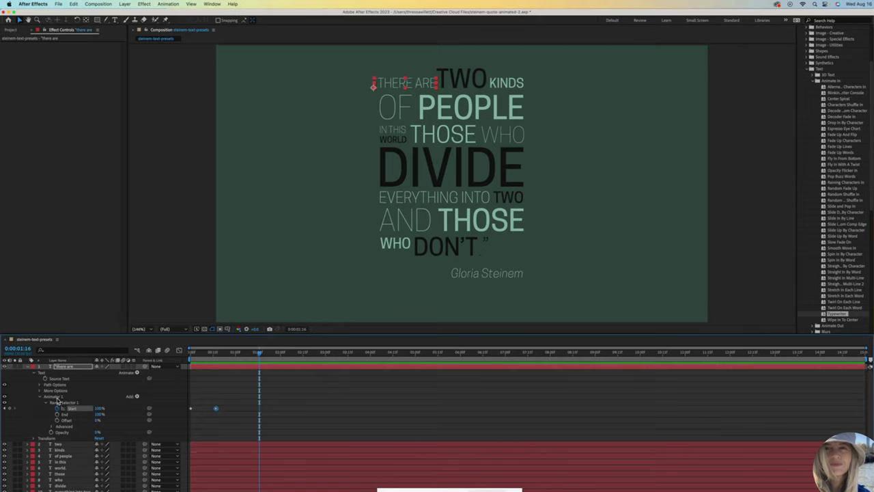
pyautogui.click(57, 398)
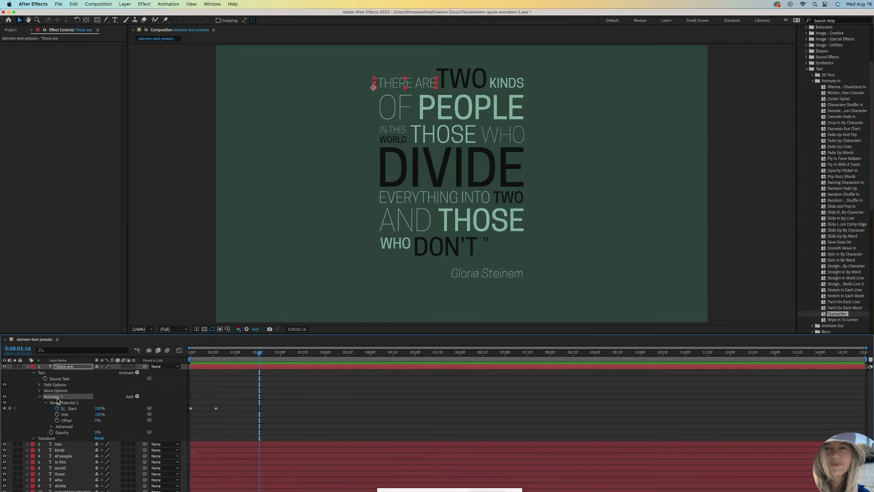
pyautogui.rightClick(58, 400)
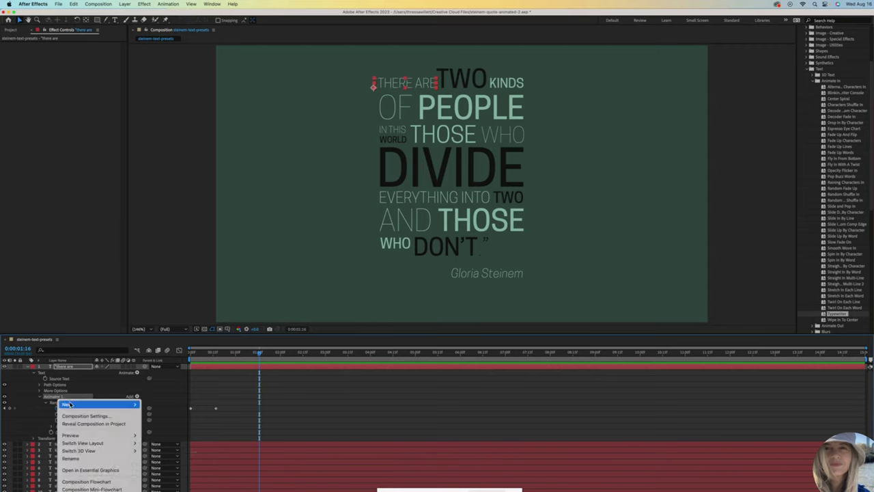
pyautogui.click(80, 460)
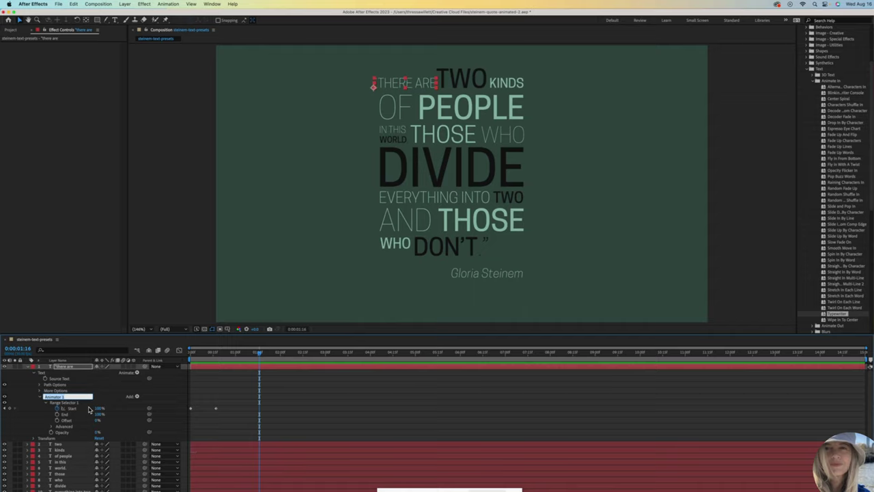
pyautogui.write('hi')
pyautogui.press('Return')
pyautogui.click(40, 398)
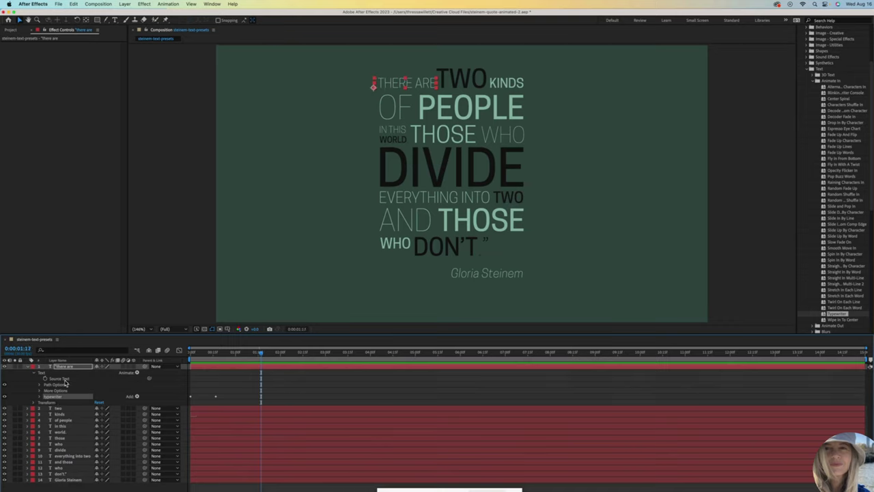
# - Collapse 'there are' and select the word layers from 'two' down to the credit
pyautogui.click(28, 368)
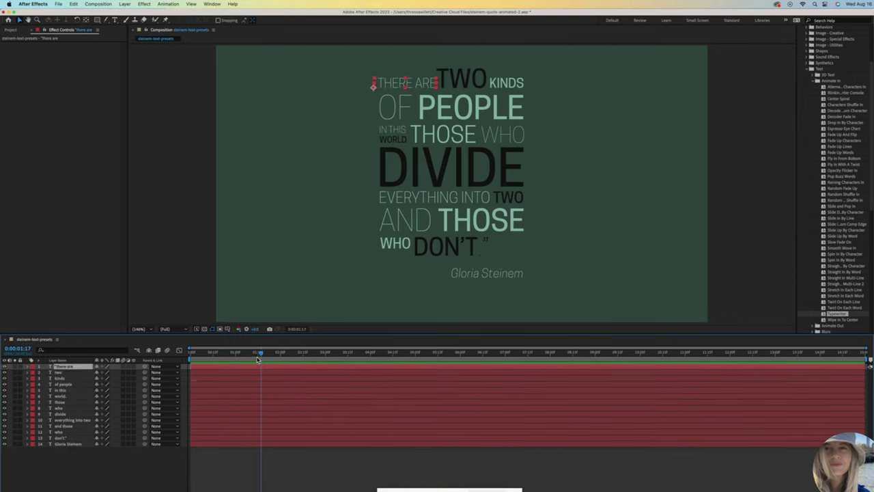
pyautogui.moveTo(260, 354); pyautogui.dragTo(191, 364)
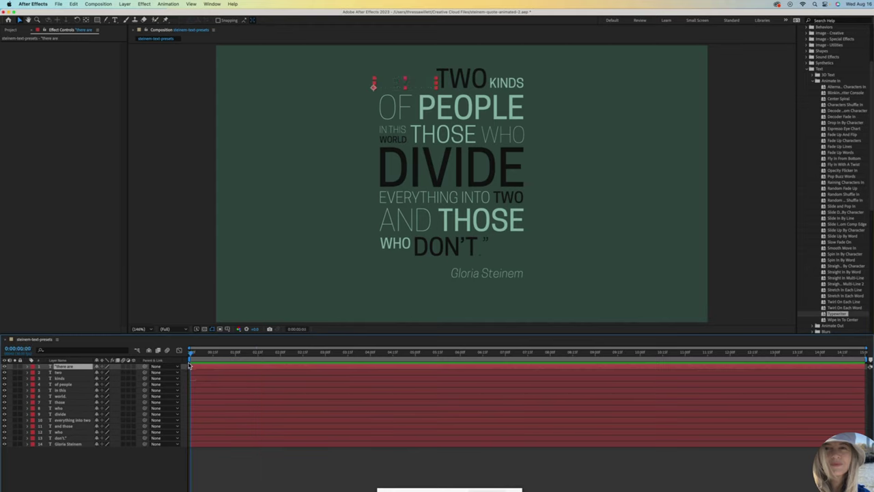
pyautogui.click(220, 384)
pyautogui.click(221, 391)
pyautogui.click(222, 402)
pyautogui.click(223, 408)
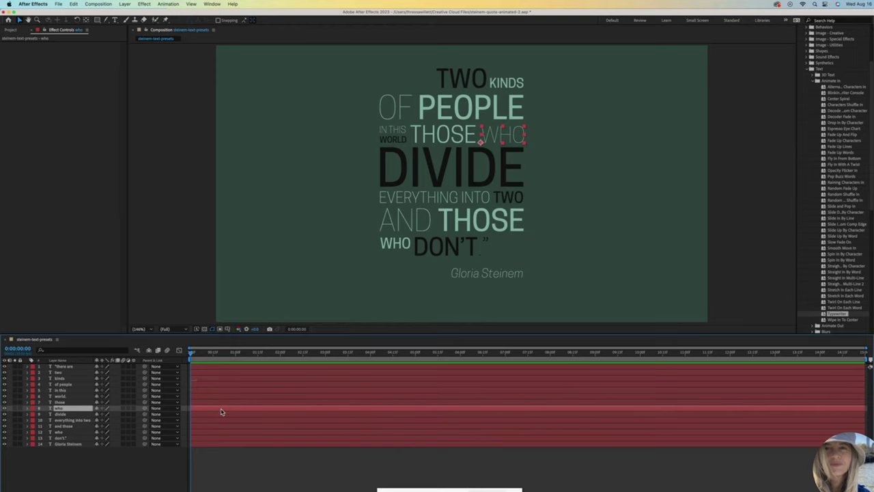
pyautogui.click(222, 415)
pyautogui.click(222, 421)
pyautogui.click(226, 432)
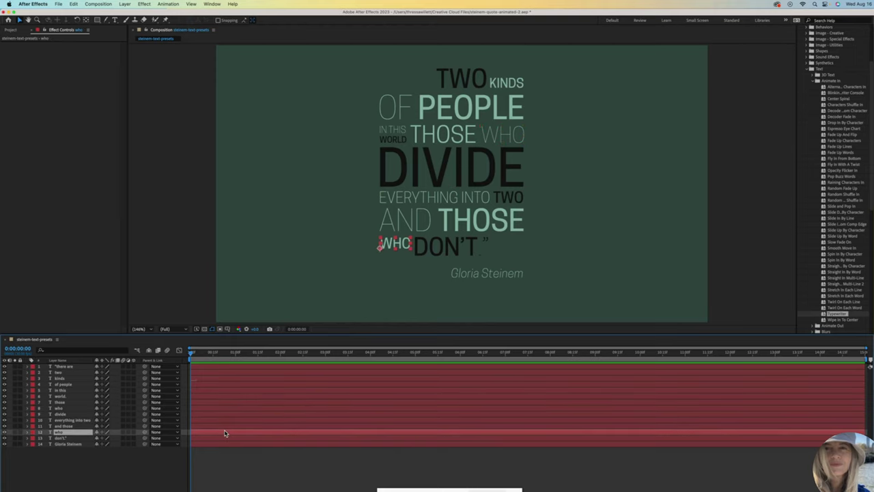
pyautogui.click(216, 367)
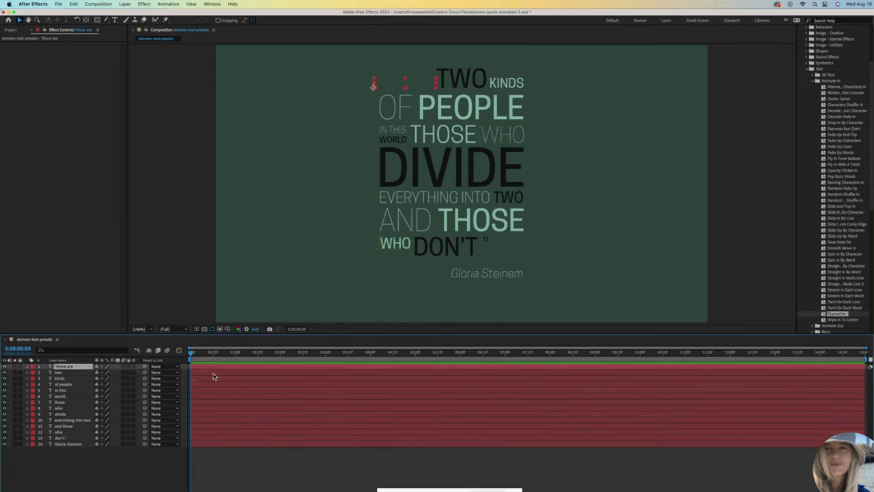
pyautogui.click(213, 373)
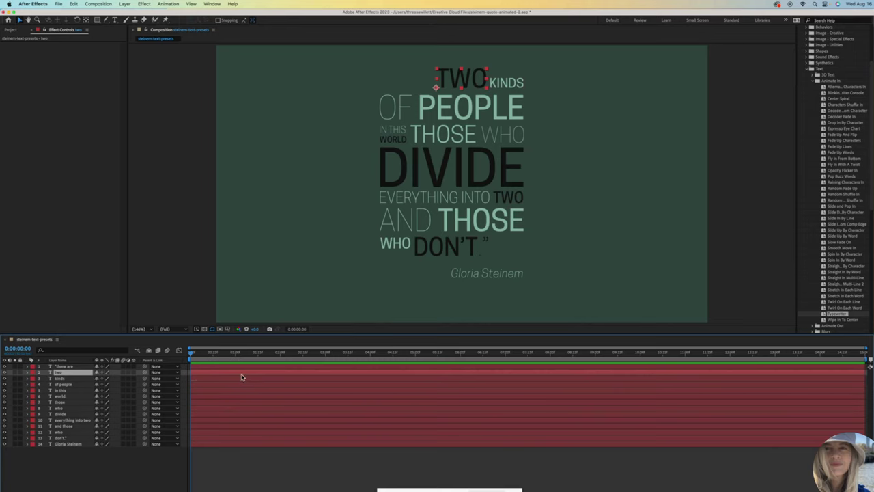
pyautogui.keyDown('shift'); pyautogui.click(248, 445); pyautogui.keyUp('shift')
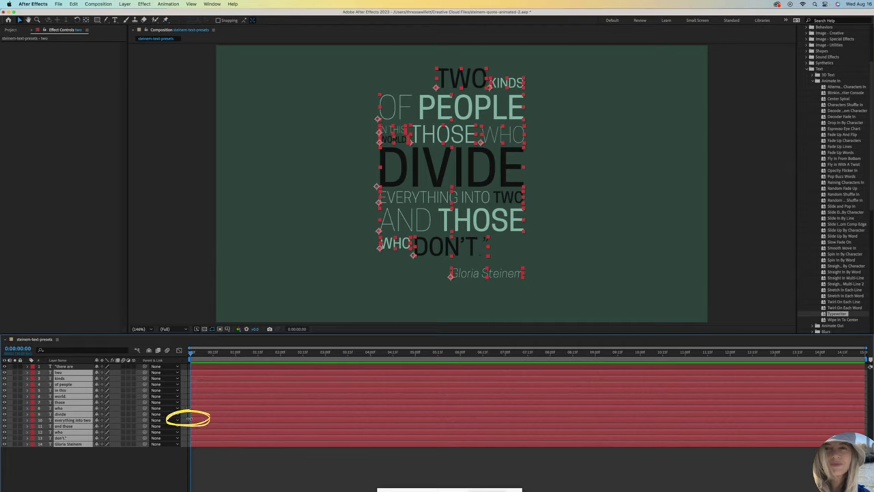
# - Drag the selected layers much later in the timeline and preview the opening
pyautogui.moveTo(190, 418); pyautogui.dragTo(776, 420)
pyautogui.click(192, 371)
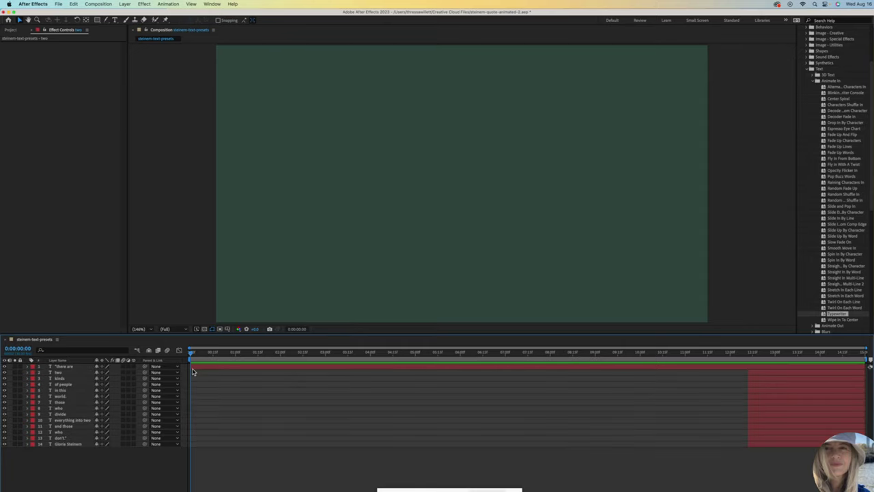
pyautogui.press('space')
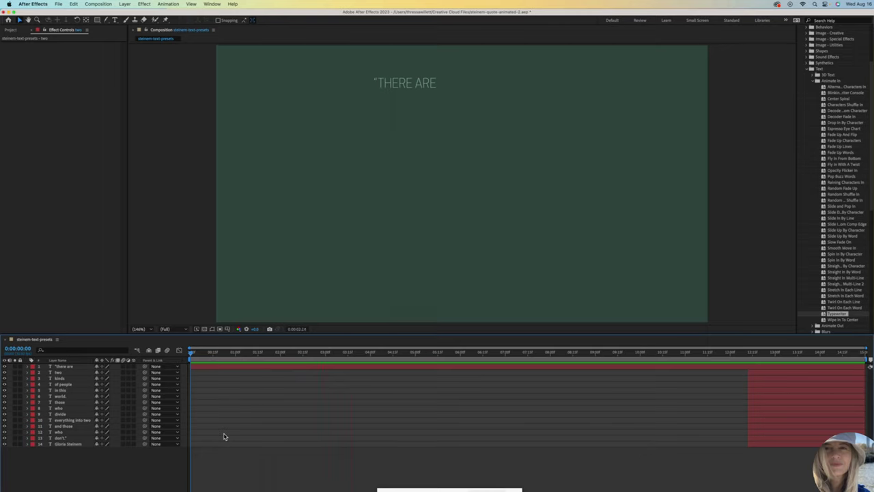
# - Move the 'two' layer to start at 0:00:01:00 and expand its Text properties
pyautogui.click(55, 372)
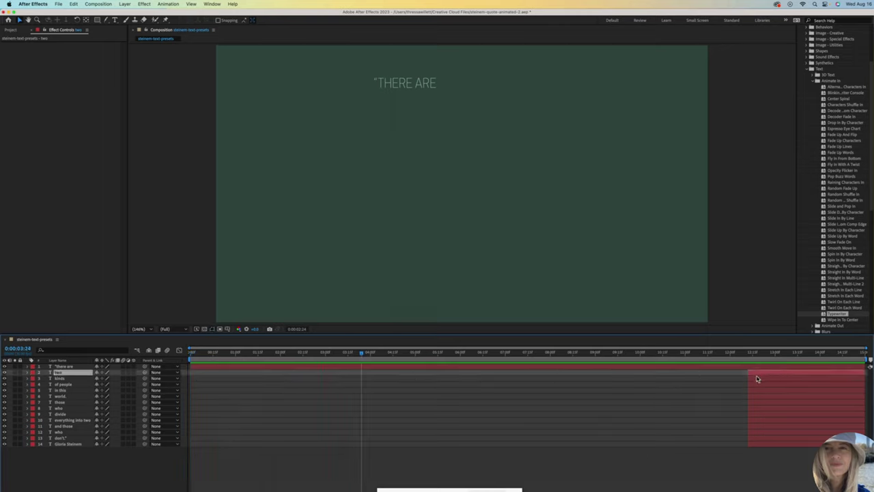
pyautogui.moveTo(749, 373); pyautogui.dragTo(236, 374)
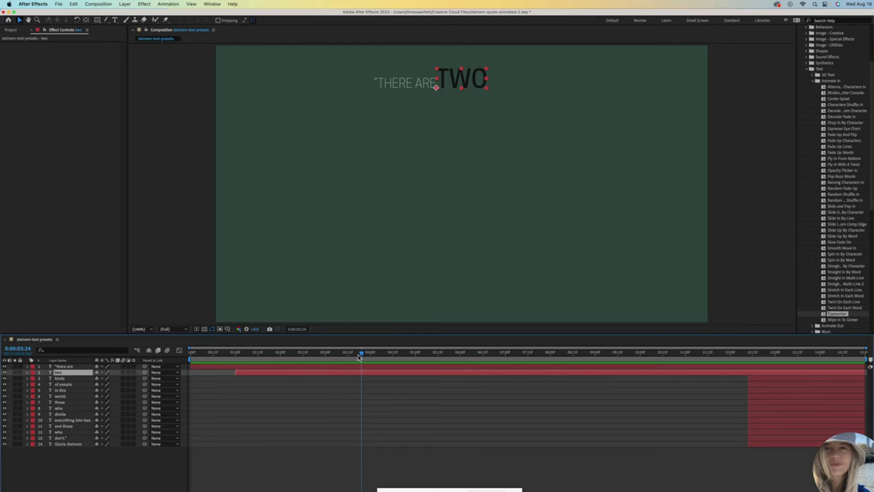
pyautogui.moveTo(359, 355); pyautogui.dragTo(236, 356)
pyautogui.click(235, 354)
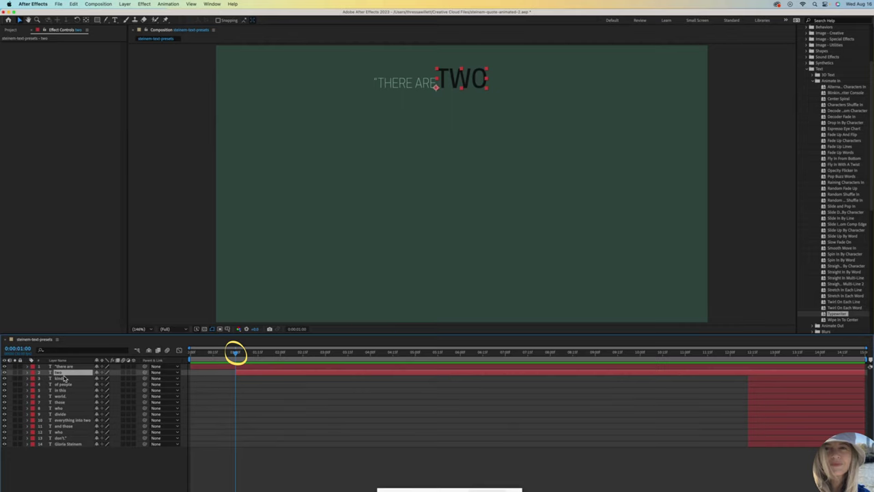
pyautogui.click(27, 373)
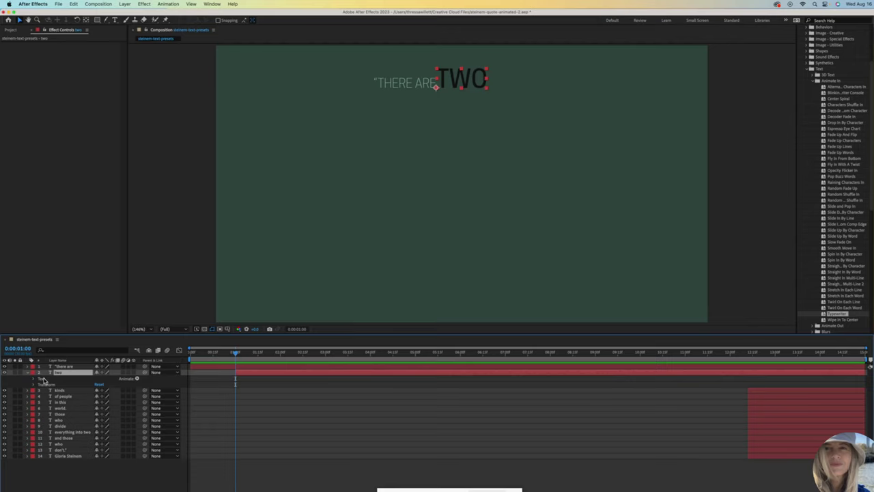
pyautogui.click(34, 379)
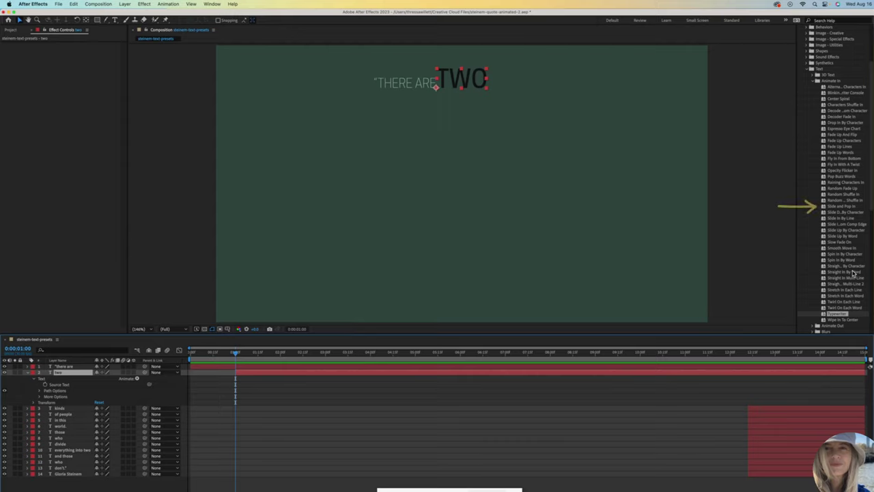
# - Apply Slide & Pop In to 'two' and reveal Position In By Character's Offset keyframes
pyautogui.doubleClick(845, 207)
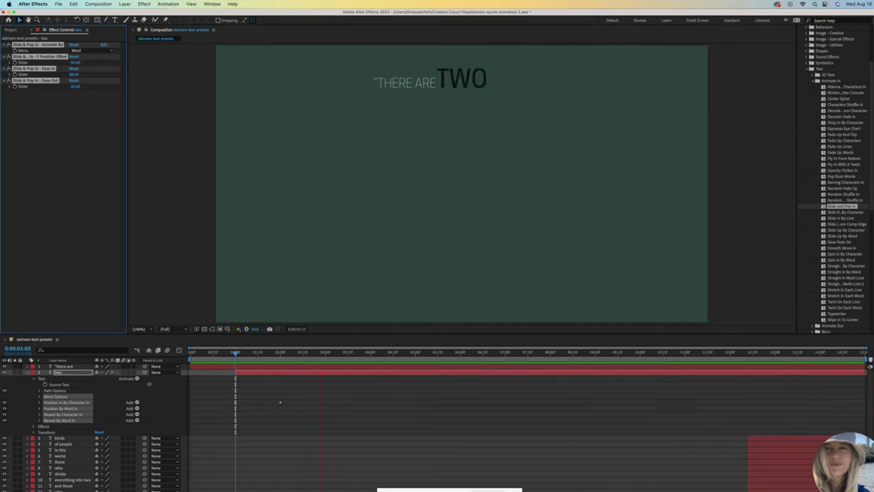
pyautogui.press('space')
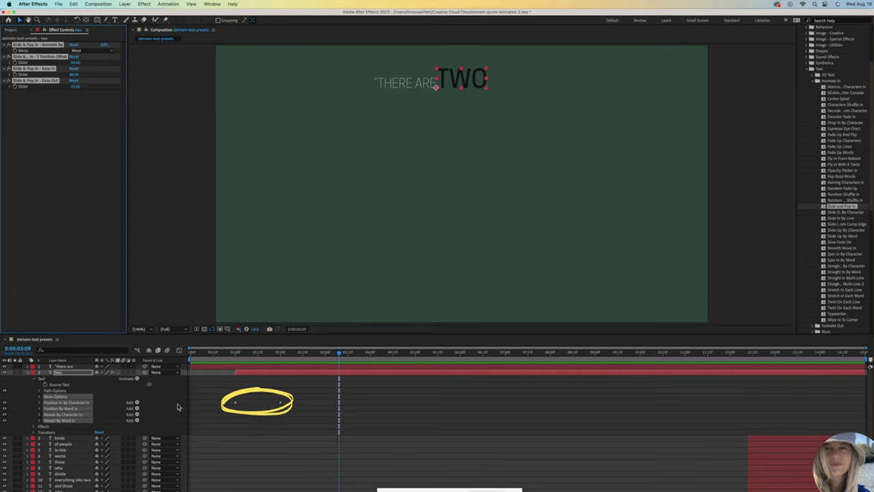
pyautogui.click(40, 406)
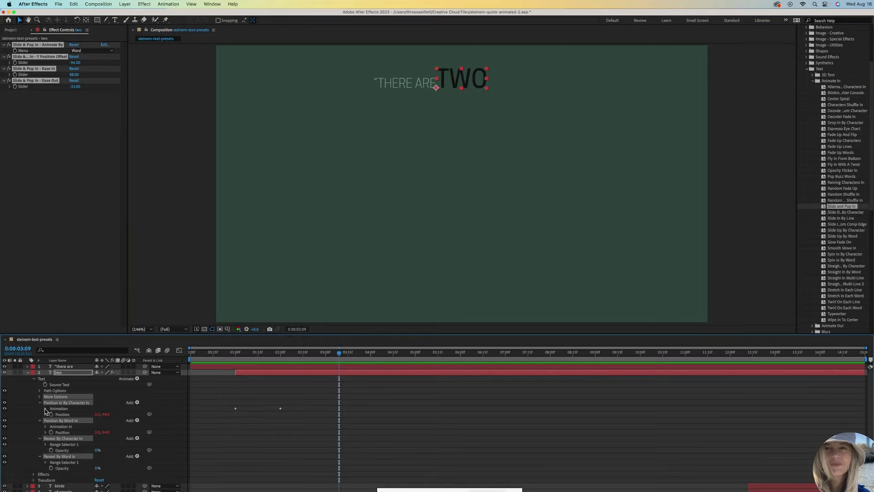
pyautogui.click(45, 409)
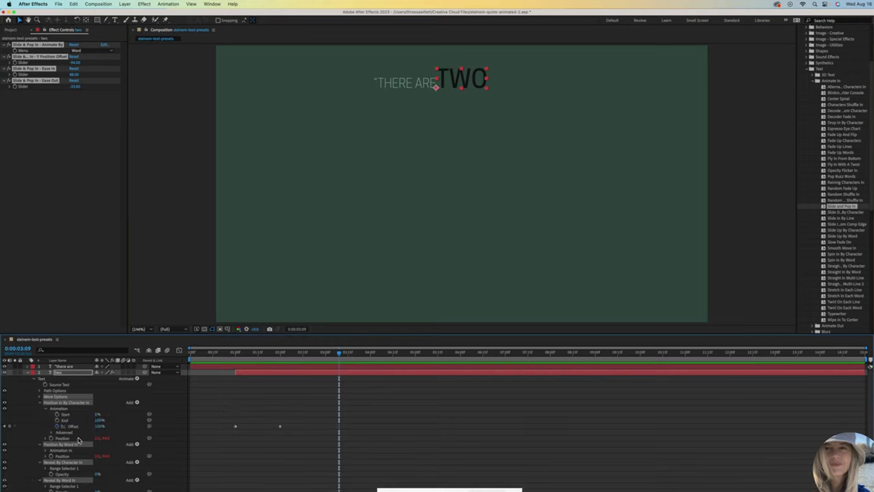
pyautogui.click(58, 425)
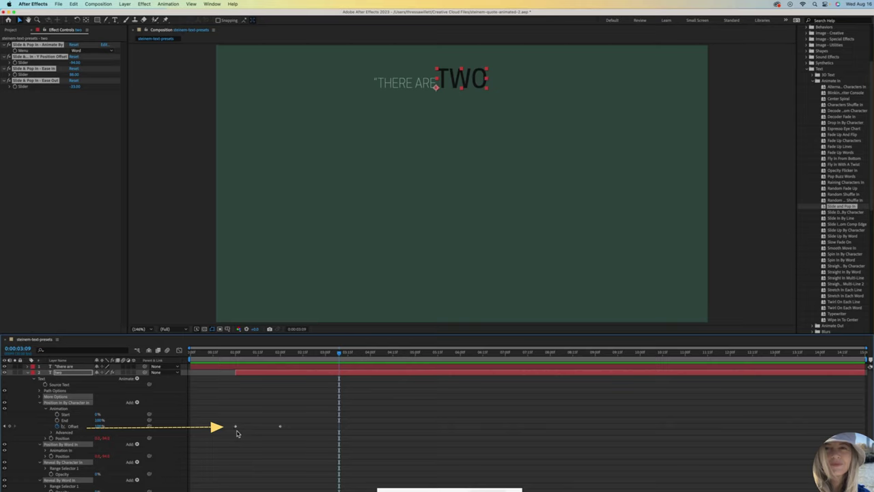
# - Drag the ending Offset keyframe earlier, return to 0:00, and collapse the 'two' layer
pyautogui.click(280, 427)
pyautogui.moveTo(280, 428); pyautogui.dragTo(254, 432)
pyautogui.click(333, 352)
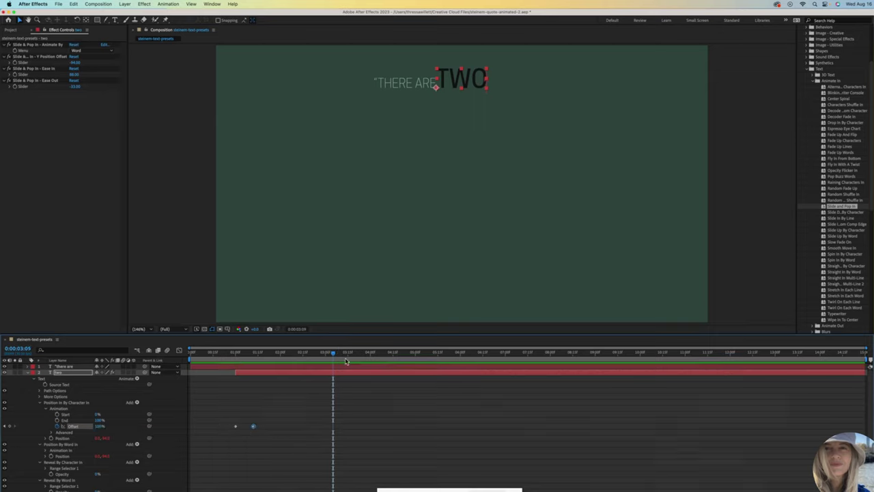
pyautogui.moveTo(252, 428); pyautogui.dragTo(247, 426)
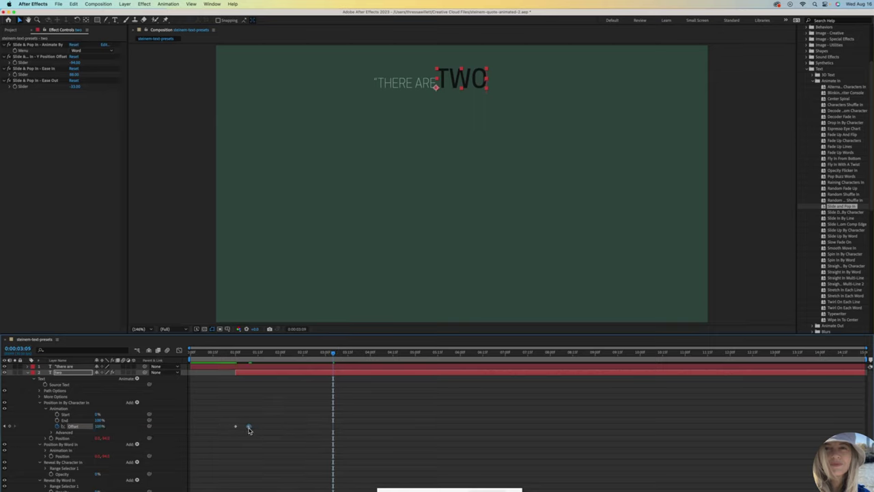
pyautogui.click(239, 353)
pyautogui.press('Home')
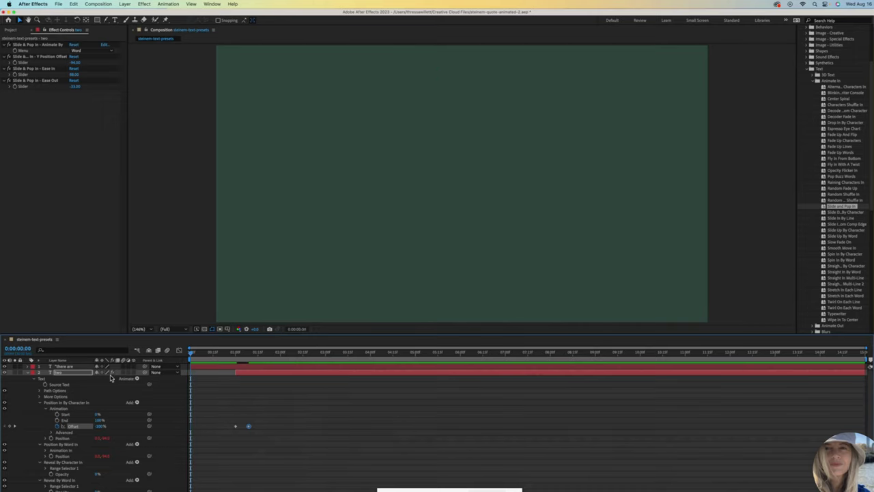
pyautogui.click(28, 372)
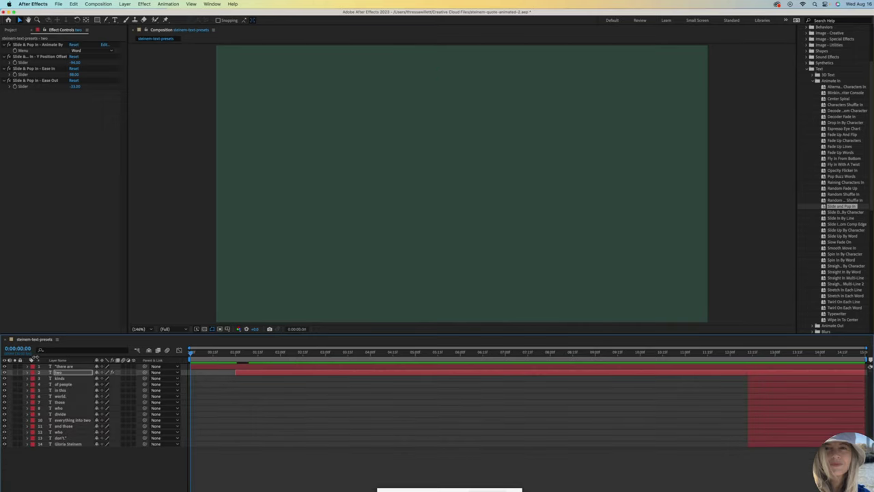
# - Shift the 'kinds' layer to start at 0:00:02:00, expand it, and jump to its in-point
pyautogui.click(69, 380)
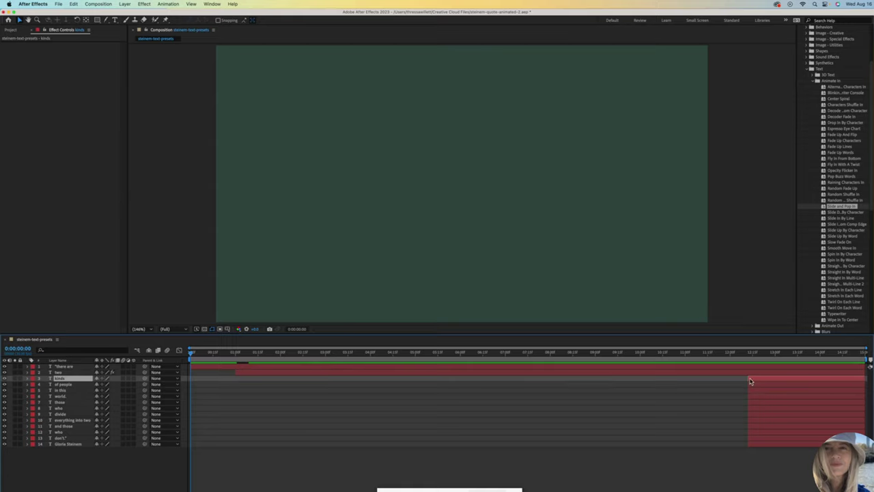
pyautogui.moveTo(749, 381); pyautogui.dragTo(280, 389)
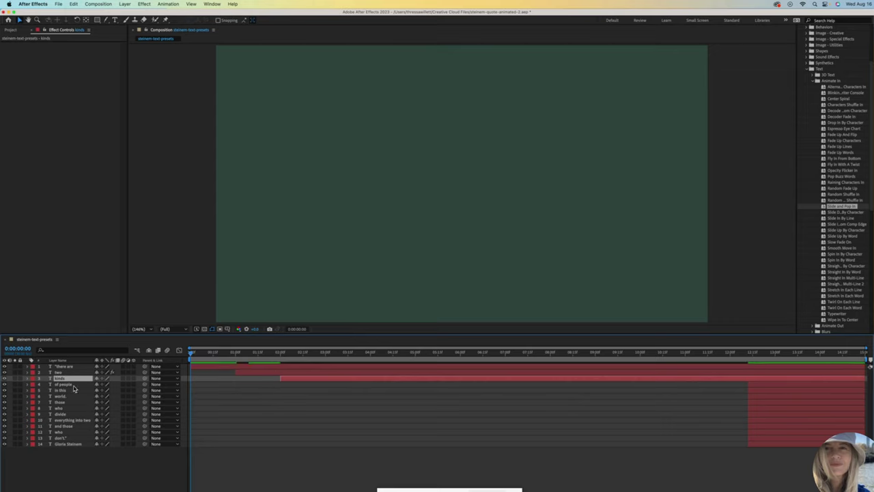
pyautogui.click(27, 379)
pyautogui.press('i')
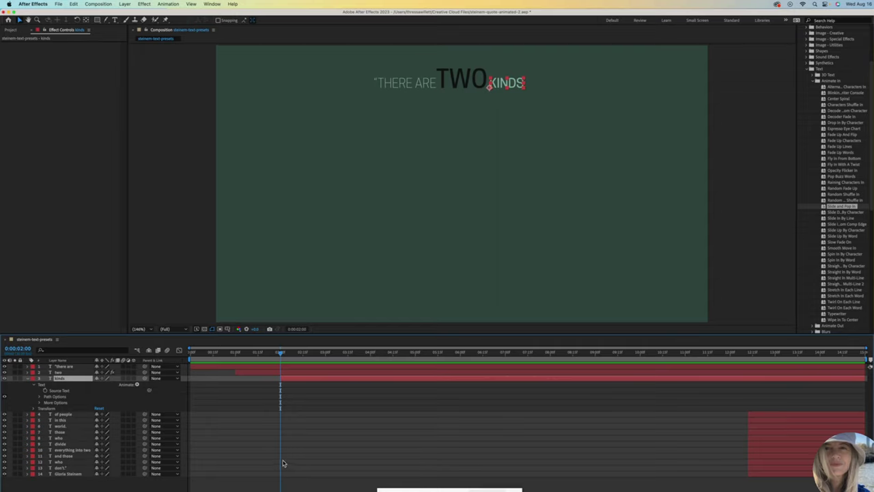
# - Copy the Typewriter animator from 'there are' onto the 'kinds' layer, then collapse both layers
pyautogui.click(28, 367)
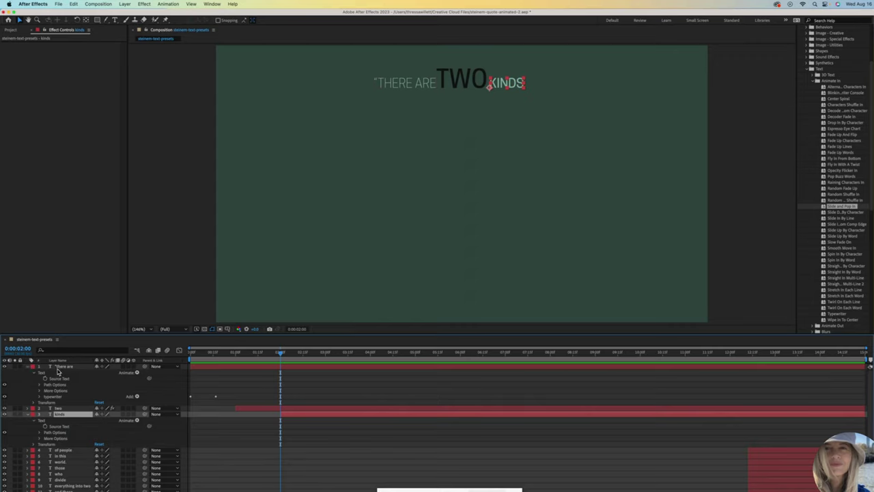
pyautogui.click(53, 396)
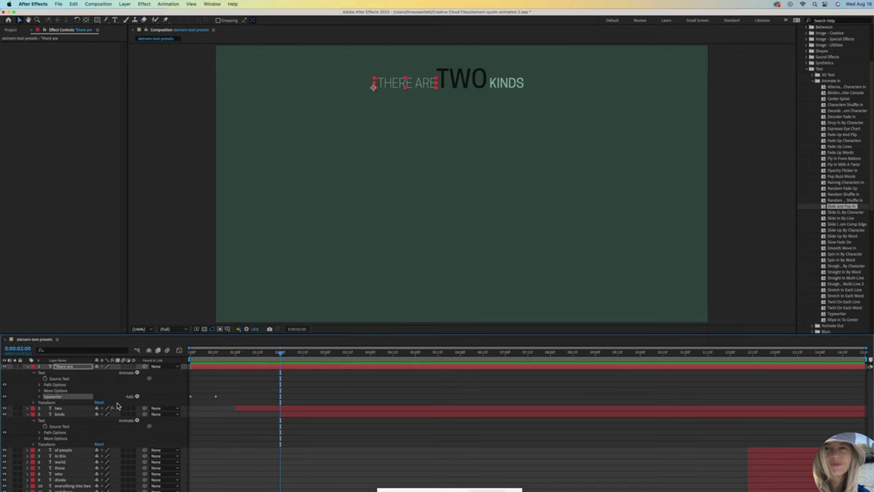
pyautogui.click(60, 415)
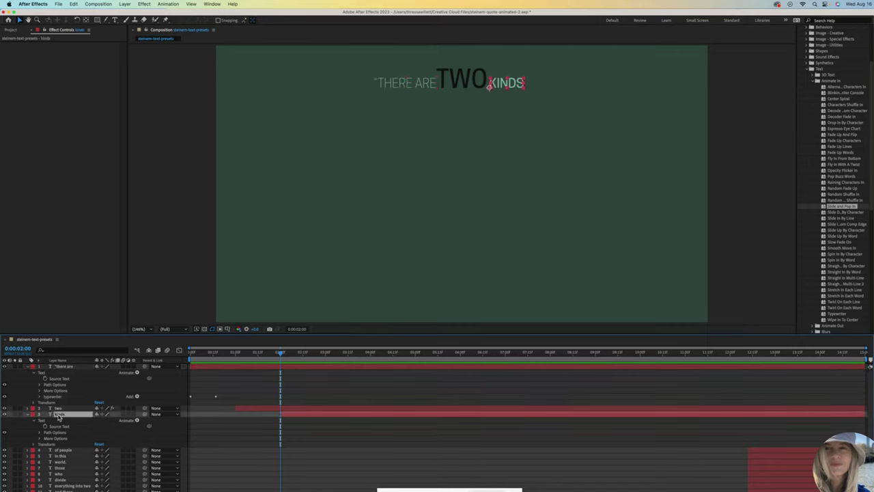
pyautogui.press('super+v')
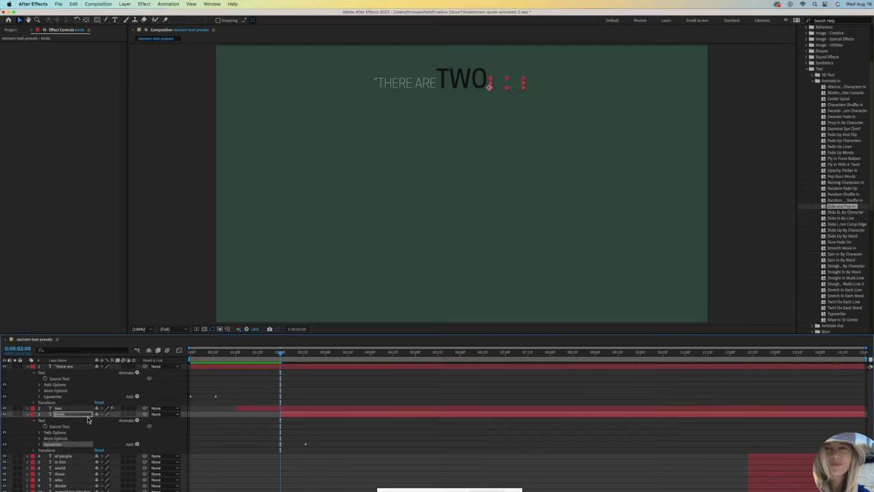
pyautogui.press('Home')
pyautogui.click(28, 414)
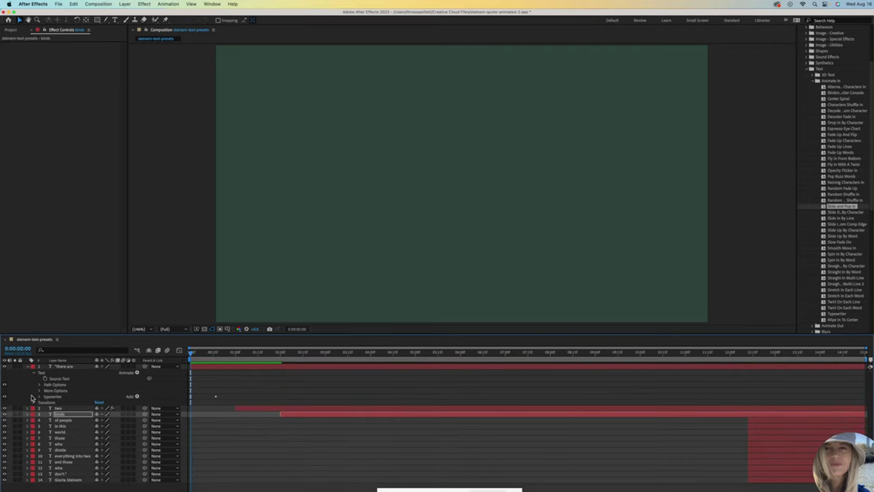
pyautogui.click(29, 367)
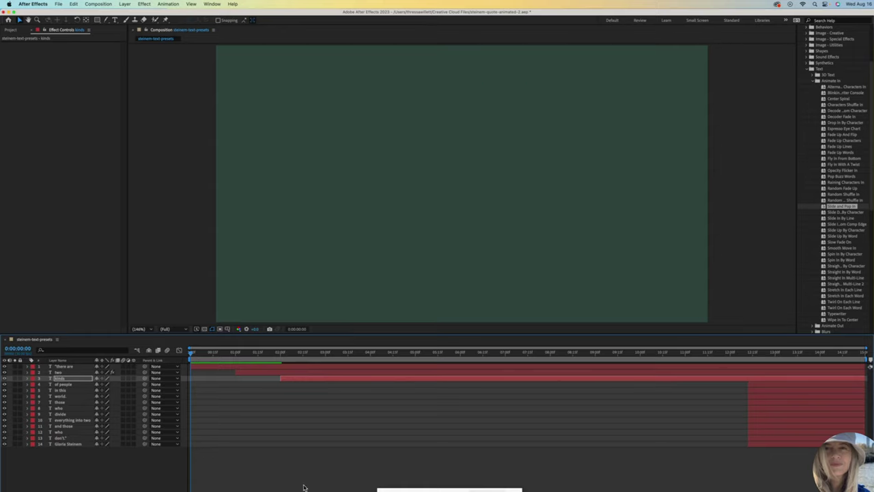
# - Shift the two layer and its keyframes slightly earlier in the timeline
pyautogui.click(241, 374)
pyautogui.moveTo(241, 373)
pyautogui.mouseDown()
pyautogui.moveTo(251, 374)
pyautogui.moveTo(238, 375)
pyautogui.mouseUp()
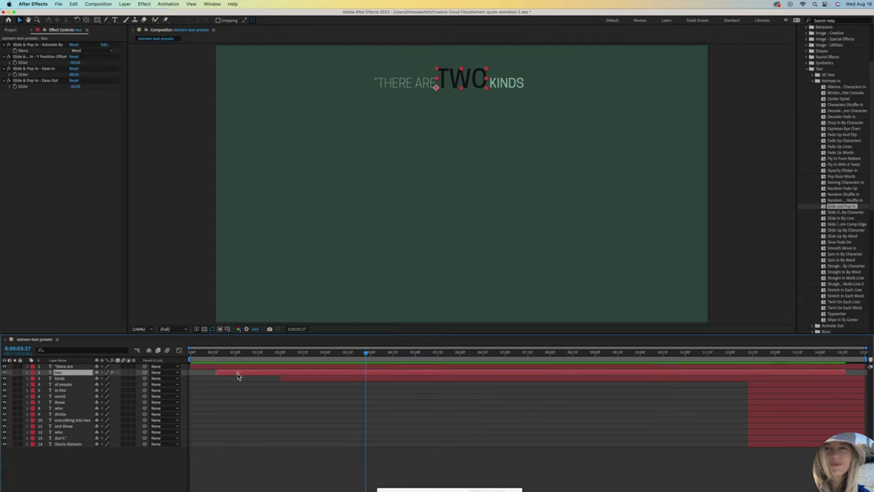
pyautogui.click(29, 373)
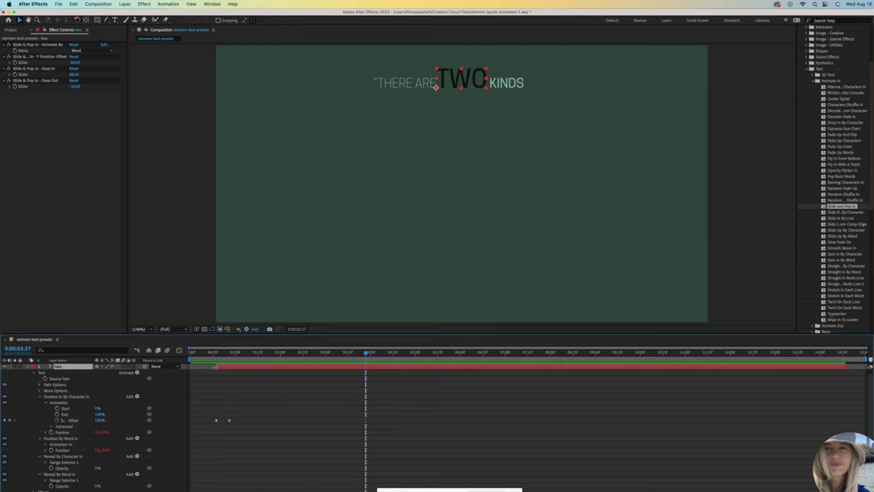
pyautogui.moveTo(215, 368)
pyautogui.mouseDown()
pyautogui.moveTo(273, 372)
pyautogui.moveTo(214, 376)
pyautogui.mouseUp()
pyautogui.moveTo(309, 370)
pyautogui.mouseDown()
pyautogui.moveTo(322, 371)
pyautogui.moveTo(296, 371)
pyautogui.moveTo(322, 368)
pyautogui.moveTo(308, 371)
pyautogui.mouseUp()
pyautogui.moveTo(843, 370)
pyautogui.mouseDown()
pyautogui.moveTo(825, 370)
pyautogui.moveTo(859, 369)
pyautogui.mouseUp()
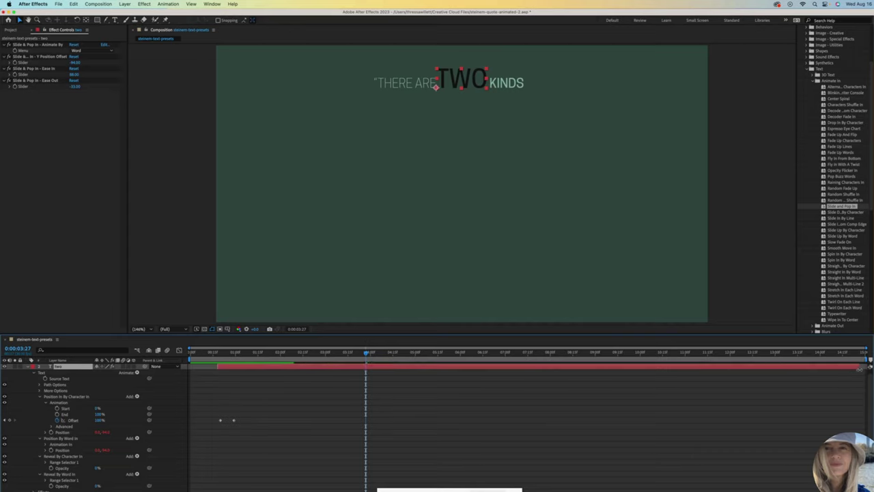
pyautogui.click(28, 367)
# - Move the kinds layer earlier and preview until KINDS follows TWO quickly
pyautogui.moveTo(299, 382); pyautogui.dragTo(269, 382)
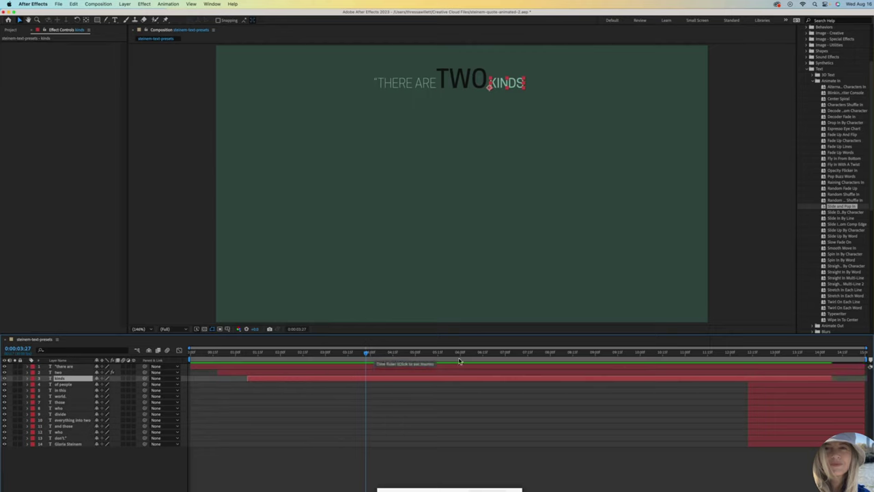
pyautogui.moveTo(365, 355); pyautogui.dragTo(191, 355)
pyautogui.press('space')
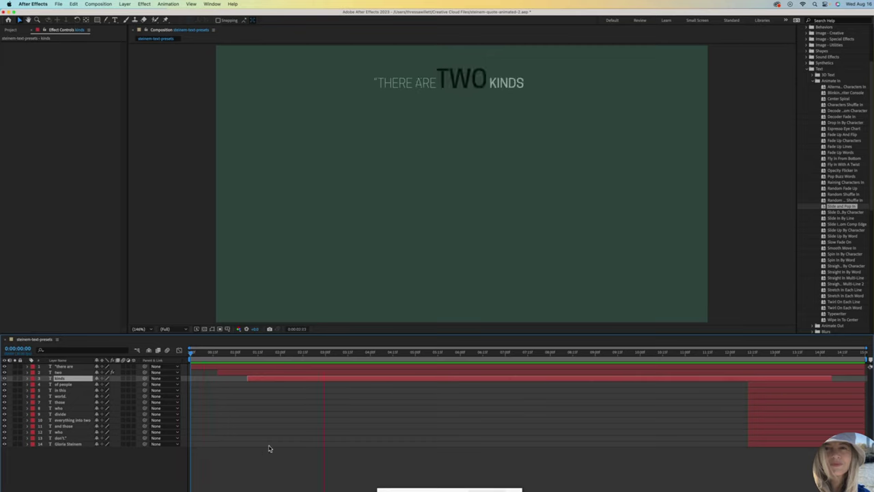
pyautogui.press('space')
pyautogui.moveTo(278, 381); pyautogui.dragTo(264, 381)
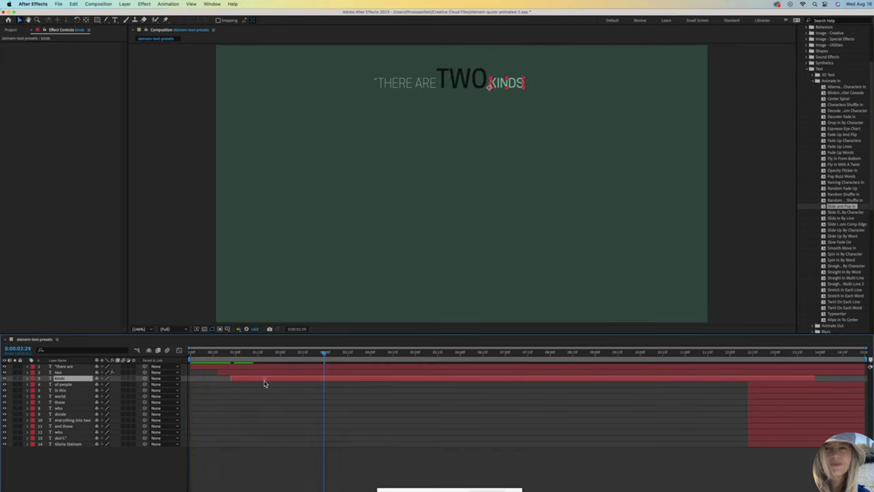
pyautogui.moveTo(328, 355); pyautogui.dragTo(158, 354)
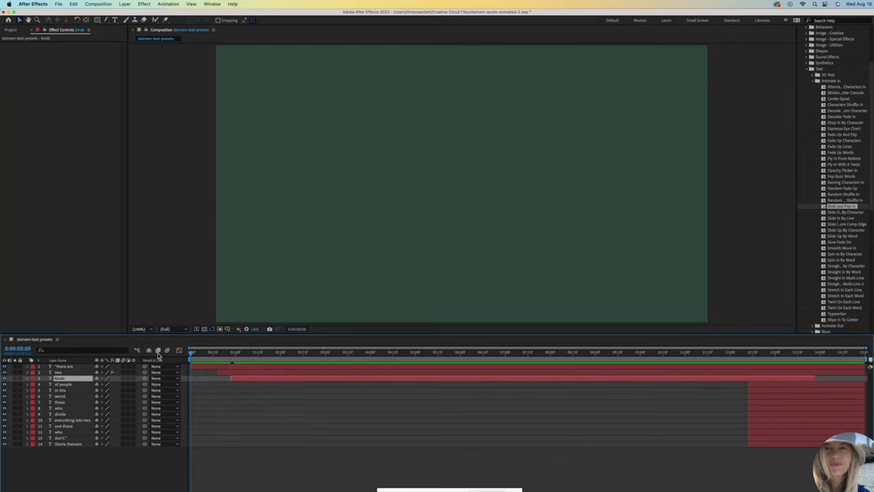
pyautogui.press('space')
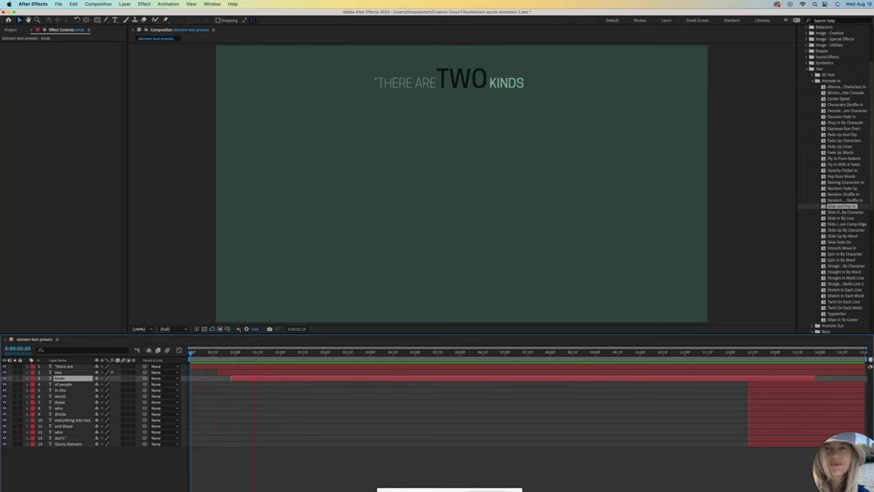
pyautogui.press('space')
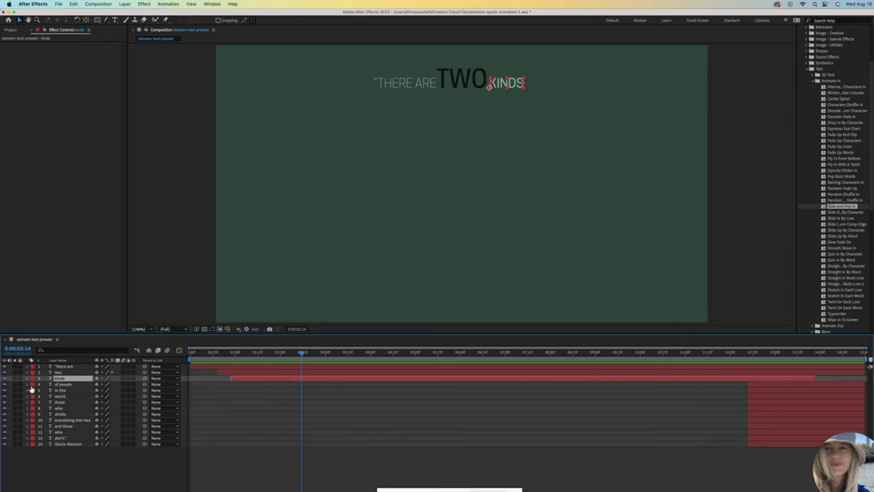
# - Make the of people layer start around 0:00:01:13 and move the playhead there
pyautogui.click(62, 385)
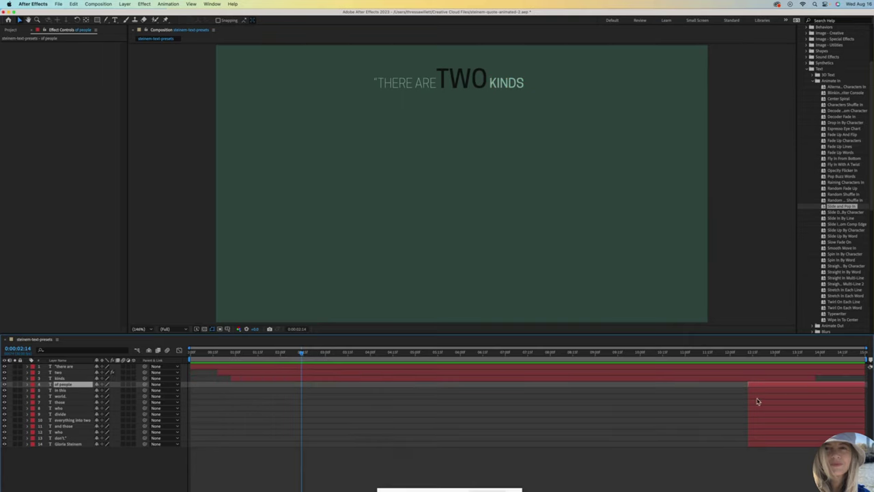
pyautogui.moveTo(749, 385); pyautogui.dragTo(254, 397)
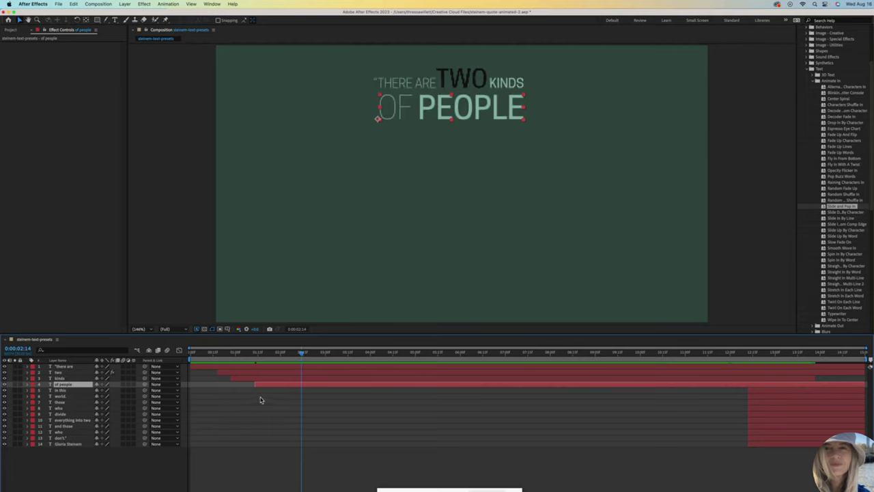
pyautogui.moveTo(303, 352); pyautogui.dragTo(255, 365)
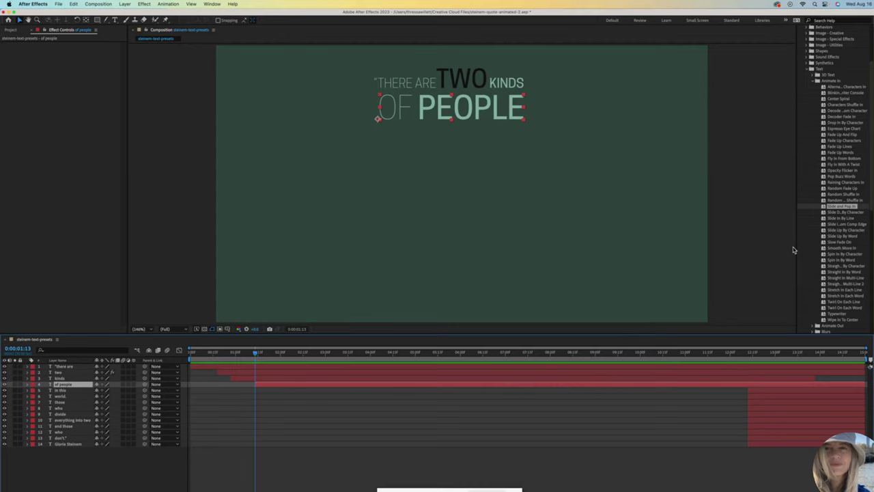
# - Apply the Slide In By Line preset to the of people layer and preview it
pyautogui.doubleClick(840, 218)
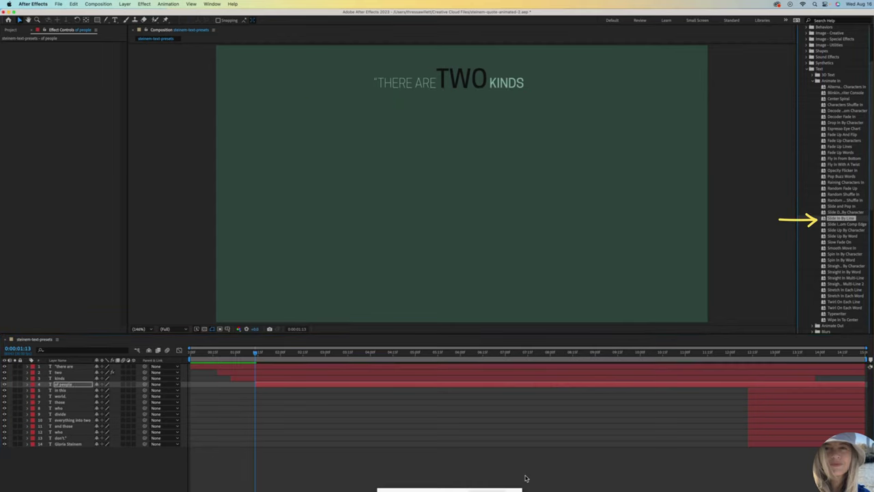
pyautogui.press('space')
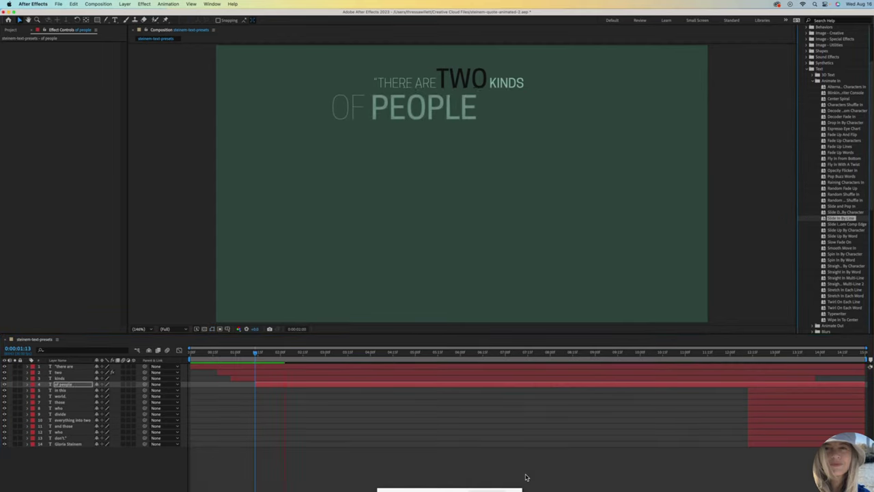
pyautogui.press('space')
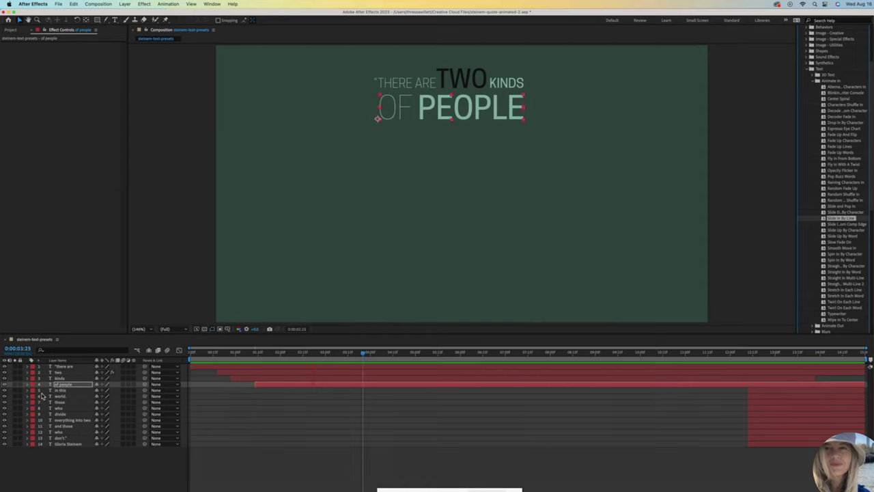
# - Move the Range Selector End keyframe to about 0:00:02:11, then nudge it slightly later
pyautogui.click(28, 386)
pyautogui.click(40, 416)
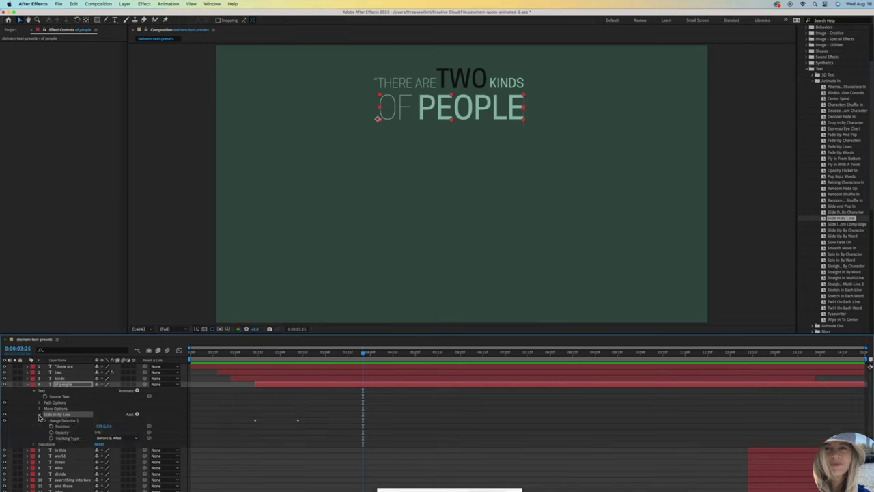
pyautogui.click(46, 421)
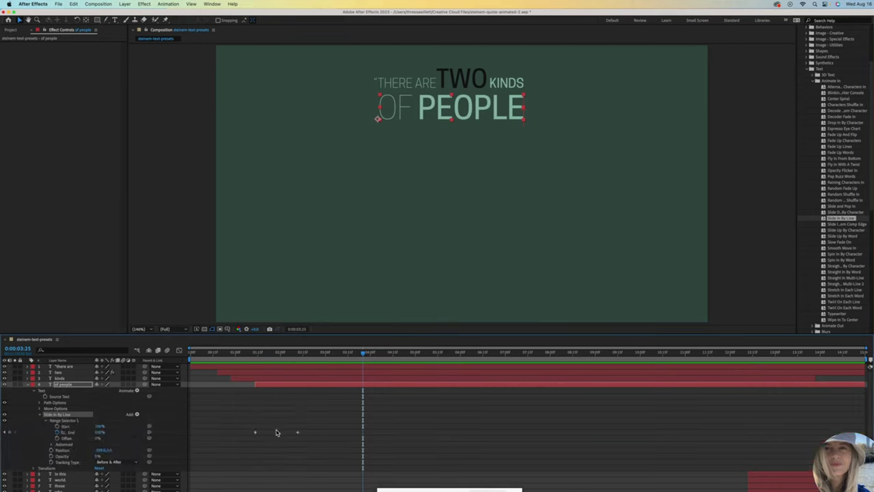
pyautogui.click(298, 433)
pyautogui.moveTo(298, 434); pyautogui.dragTo(268, 439)
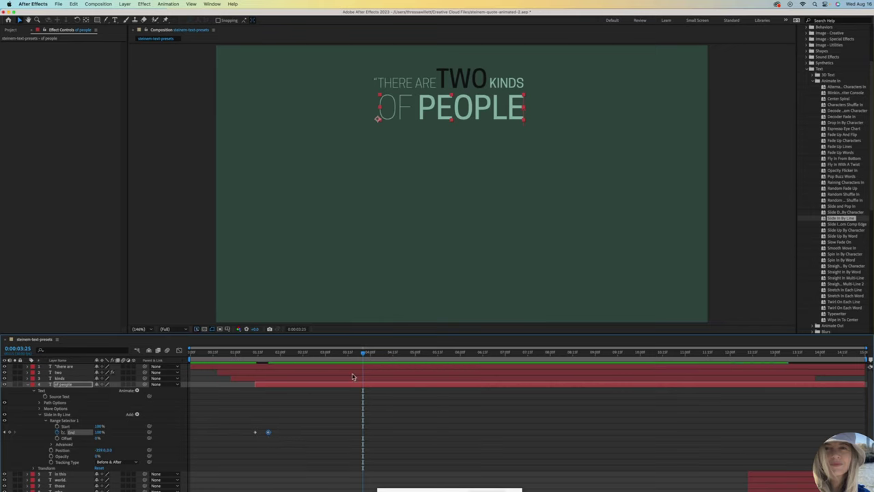
pyautogui.moveTo(362, 353); pyautogui.dragTo(191, 363)
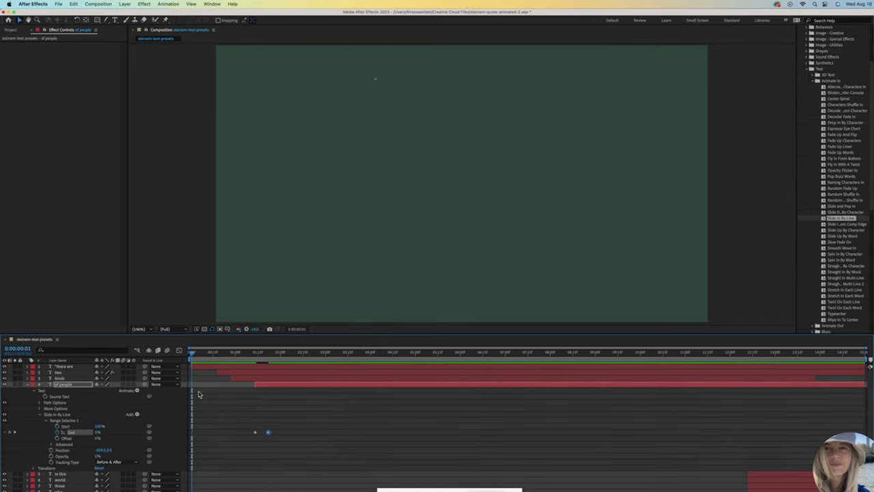
pyautogui.press('space')
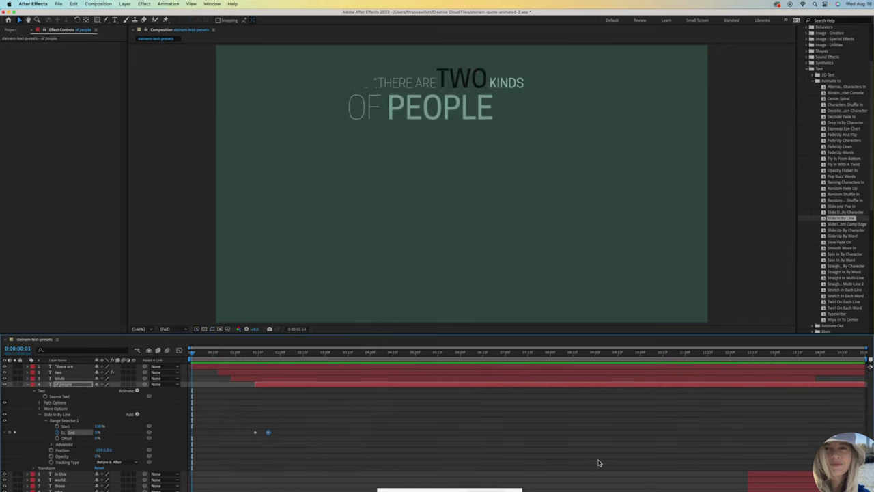
pyautogui.press('space')
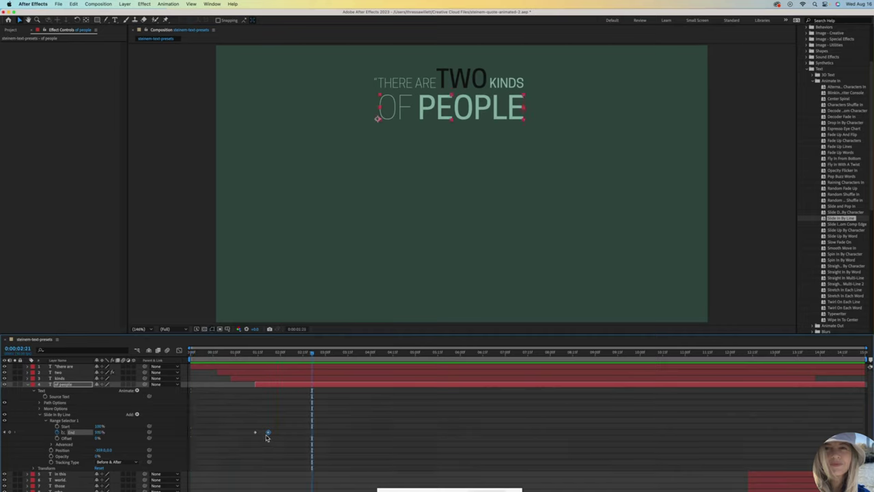
pyautogui.moveTo(269, 434); pyautogui.dragTo(274, 432)
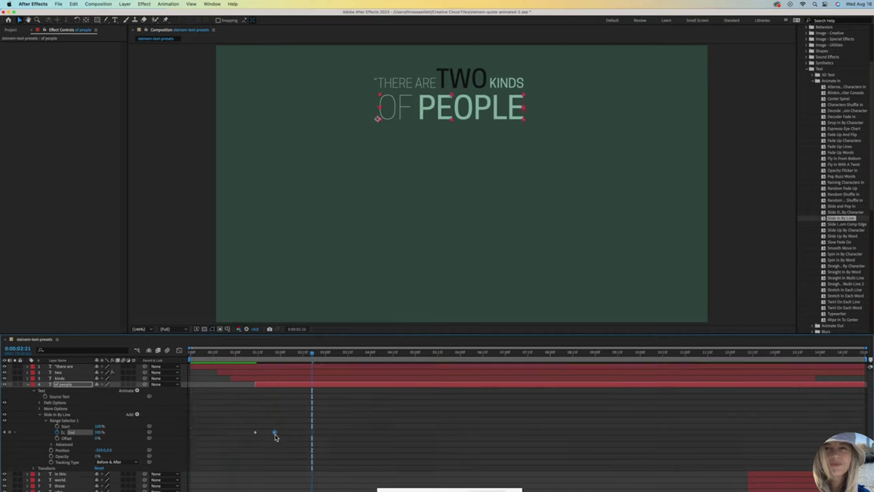
# - Start the in this layer much earlier and preview its Slide and Pop In animation
pyautogui.click(29, 386)
pyautogui.click(62, 391)
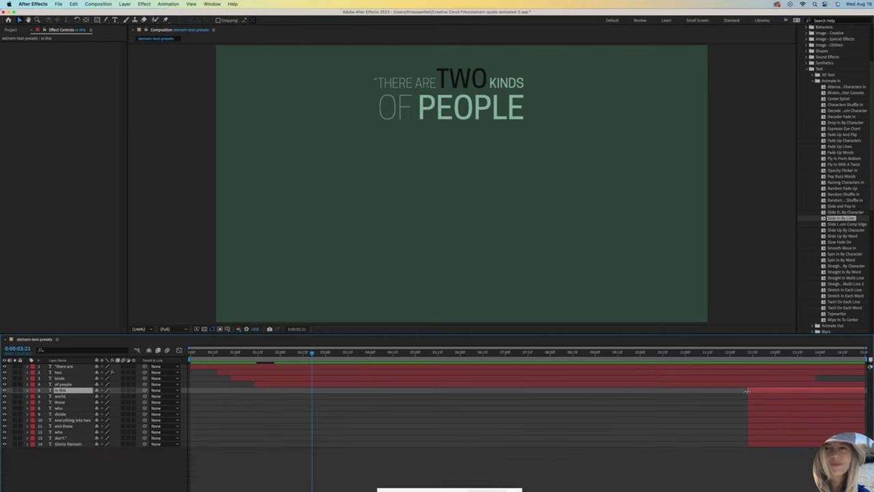
pyautogui.moveTo(747, 390); pyautogui.dragTo(275, 409)
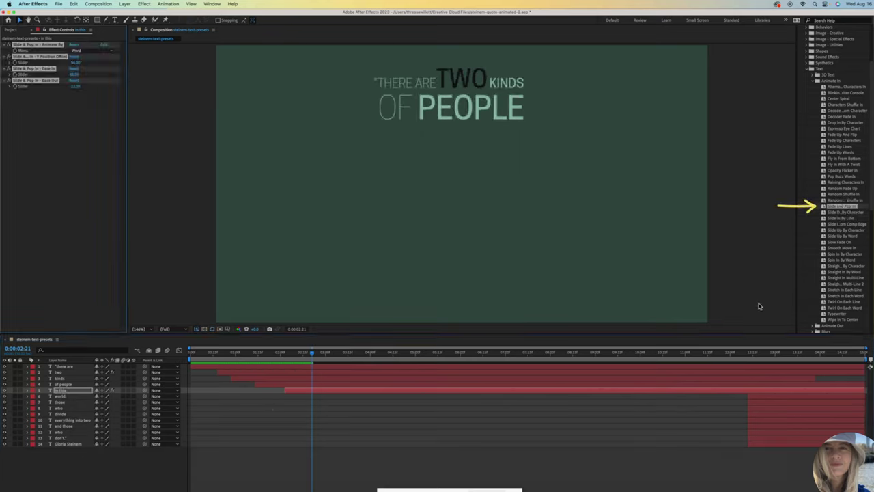
pyautogui.press('space')
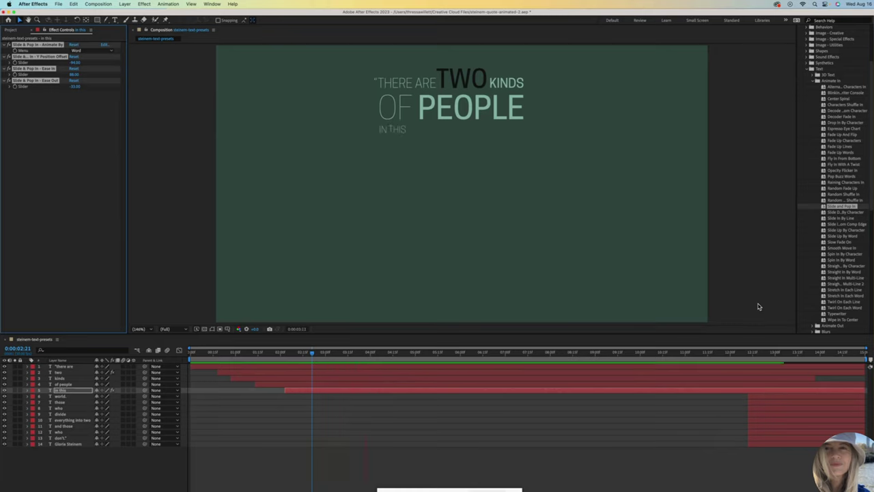
pyautogui.click(307, 391)
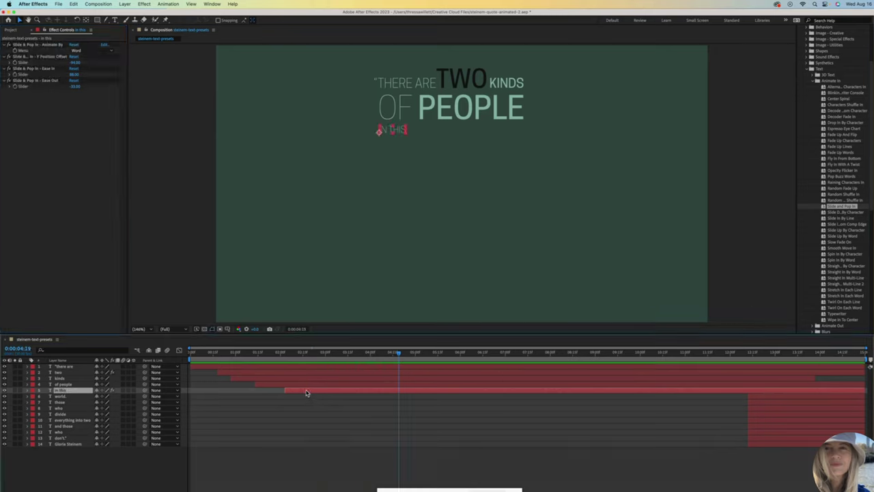
# - Move the Position By Character In Offset keyframe earlier so IN THIS animates faster
pyautogui.click(28, 391)
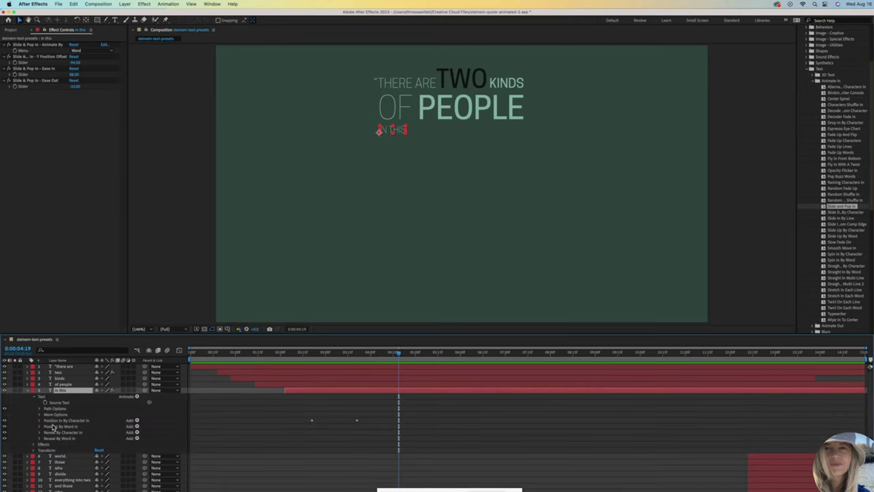
pyautogui.click(39, 421)
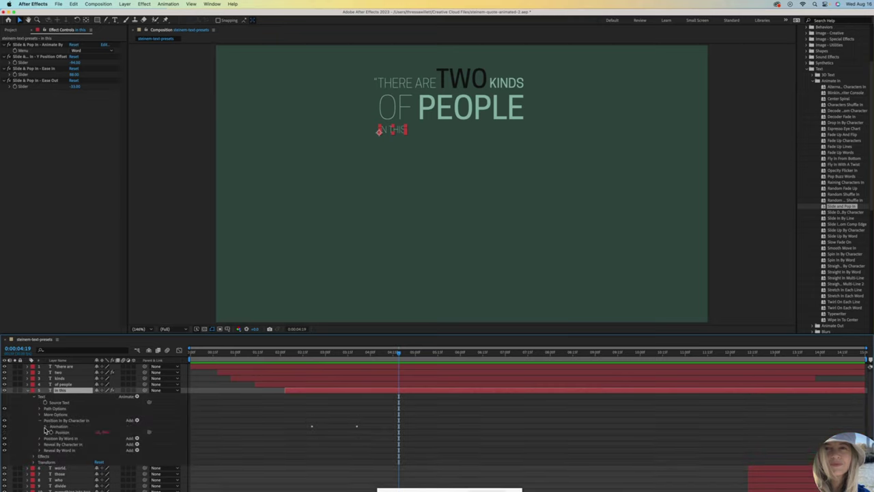
pyautogui.click(46, 427)
pyautogui.moveTo(356, 445); pyautogui.dragTo(327, 445)
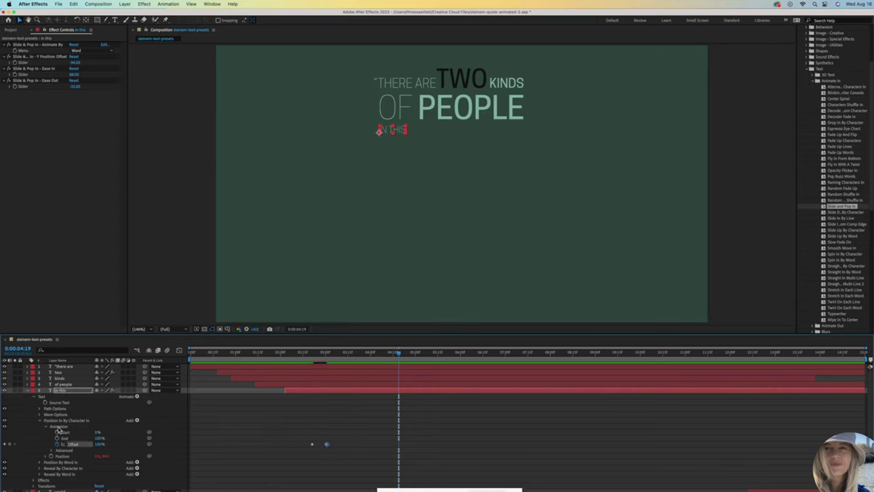
pyautogui.click(39, 420)
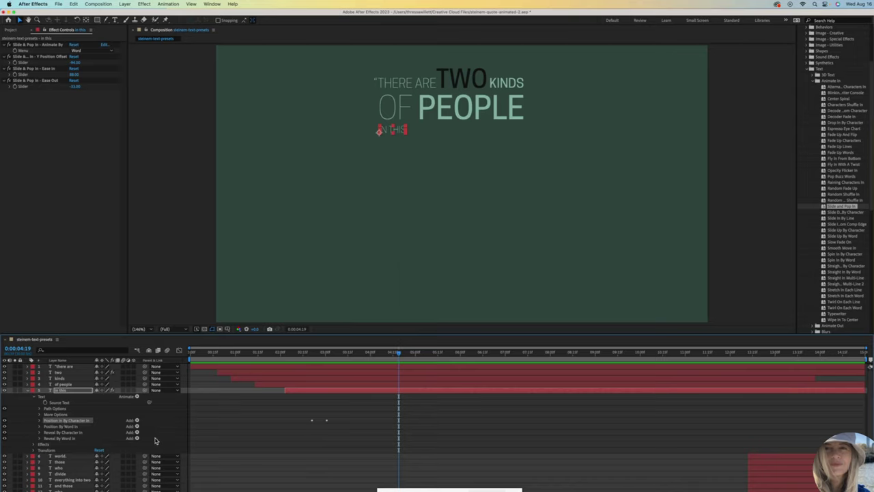
pyautogui.click(27, 391)
pyautogui.click(60, 397)
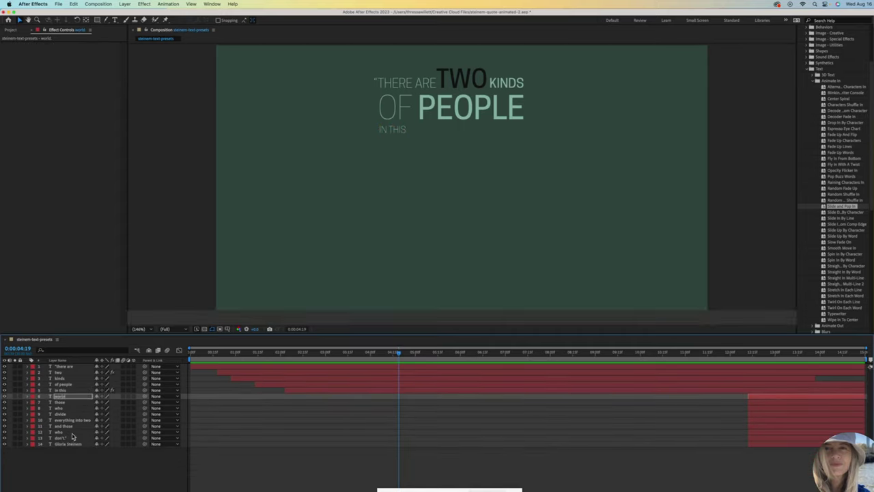
# - Start the those layer around 3:03 and apply the Fade Up And Flip preset
pyautogui.click(59, 405)
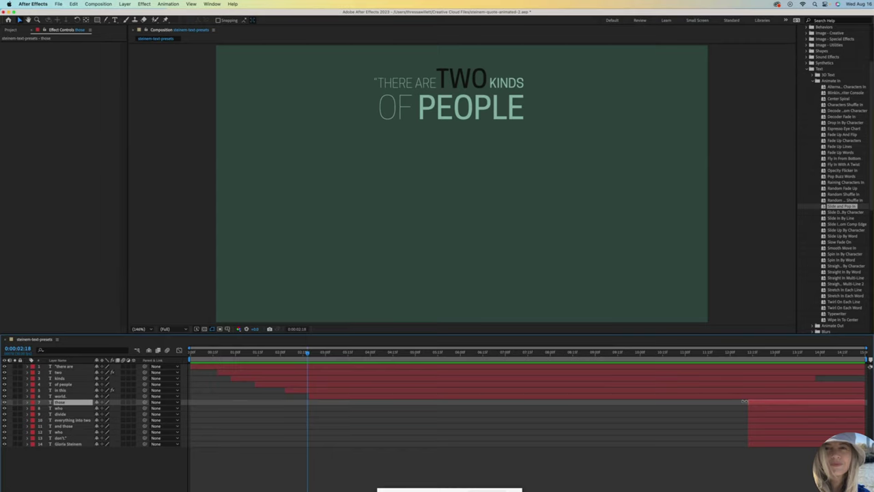
pyautogui.moveTo(747, 403); pyautogui.dragTo(329, 410)
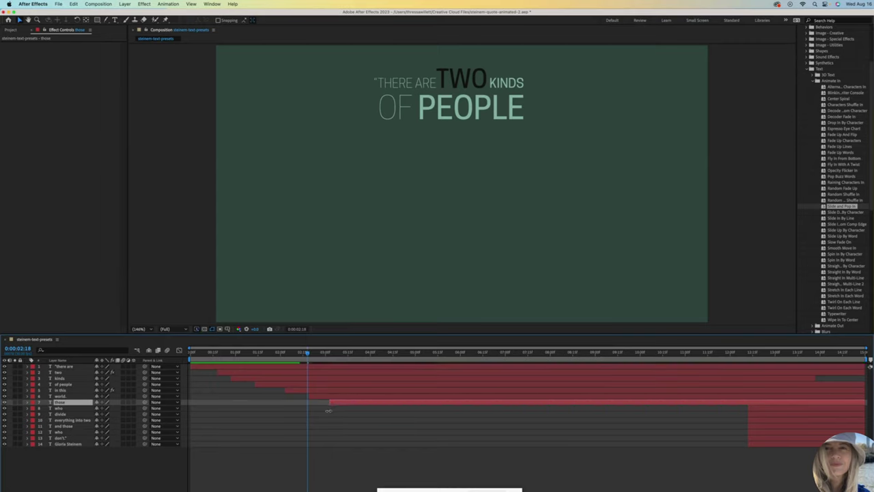
pyautogui.moveTo(306, 353); pyautogui.dragTo(329, 356)
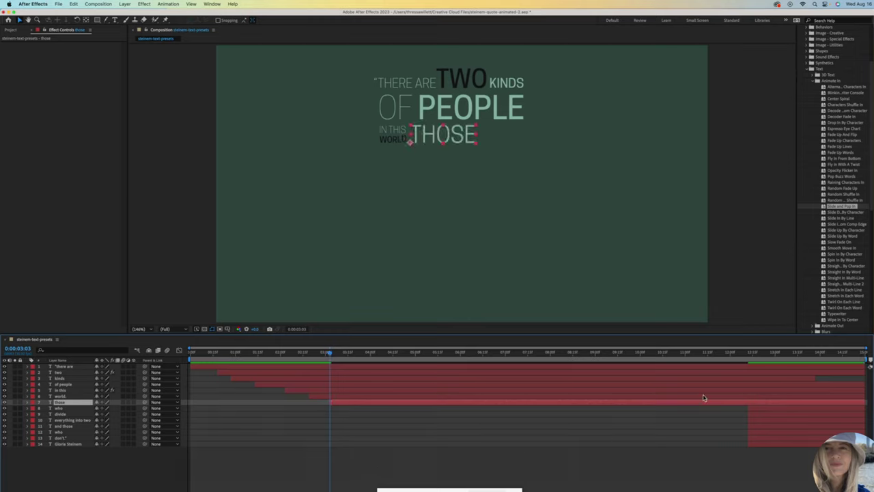
pyautogui.doubleClick(840, 135)
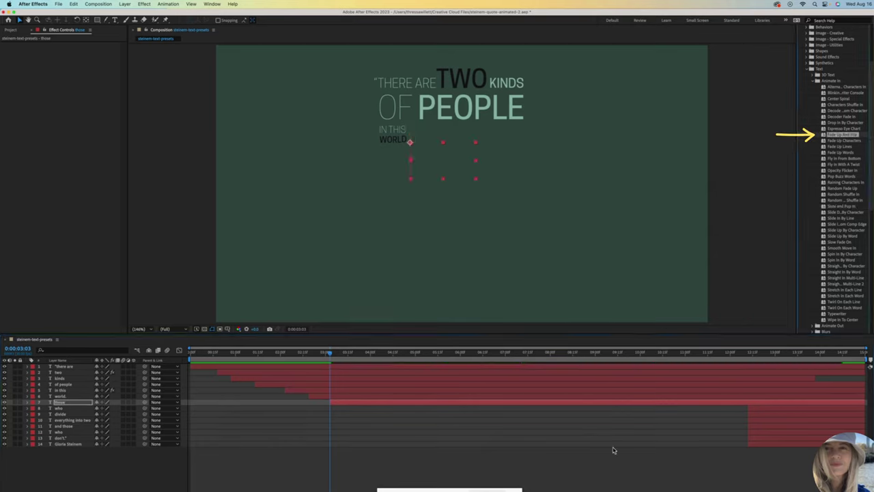
pyautogui.click(621, 481)
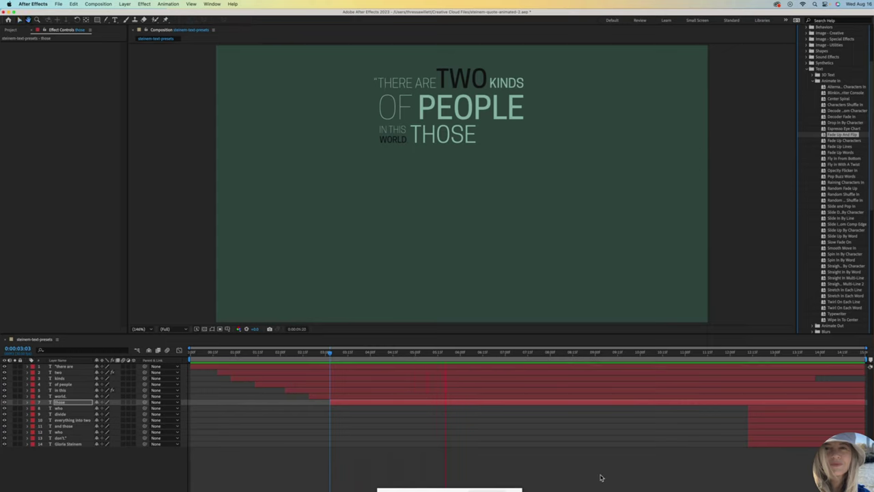
pyautogui.press('space')
# - Shift the those layer slightly earlier and preview the quote from the start
pyautogui.moveTo(445, 355); pyautogui.dragTo(314, 354)
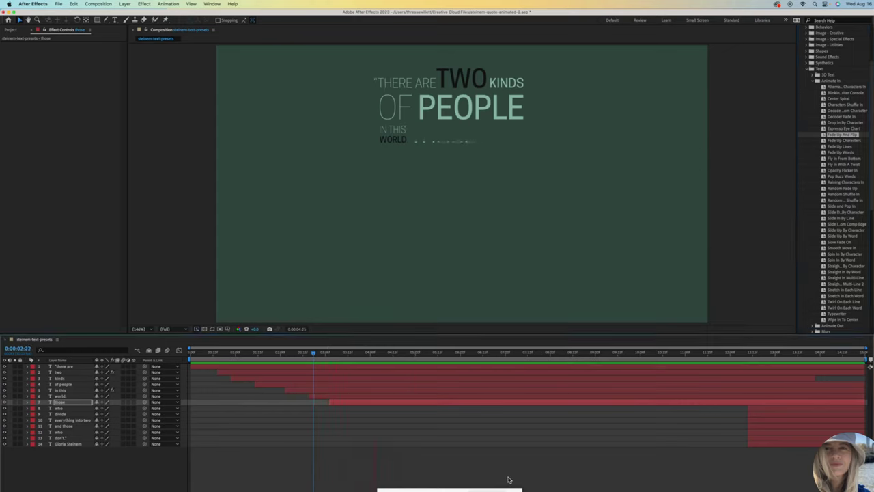
pyautogui.press('k')
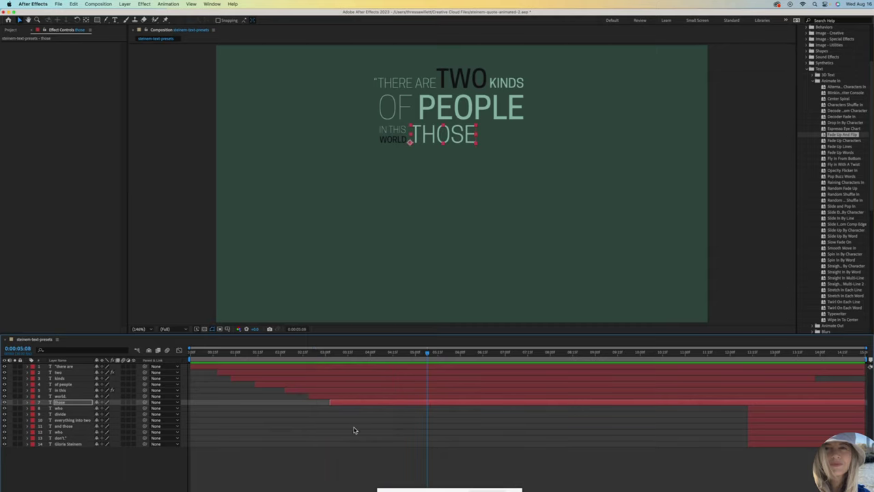
pyautogui.moveTo(401, 405); pyautogui.dragTo(384, 405)
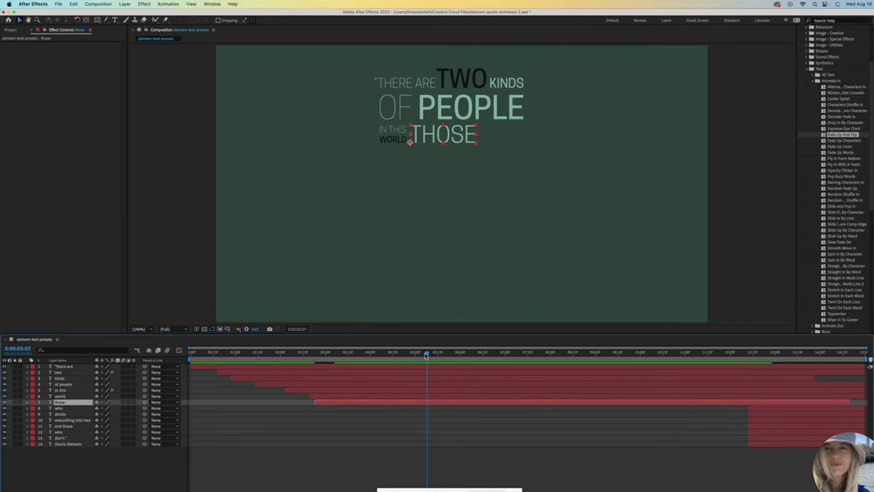
pyautogui.moveTo(427, 353); pyautogui.dragTo(189, 363)
pyautogui.press('space')
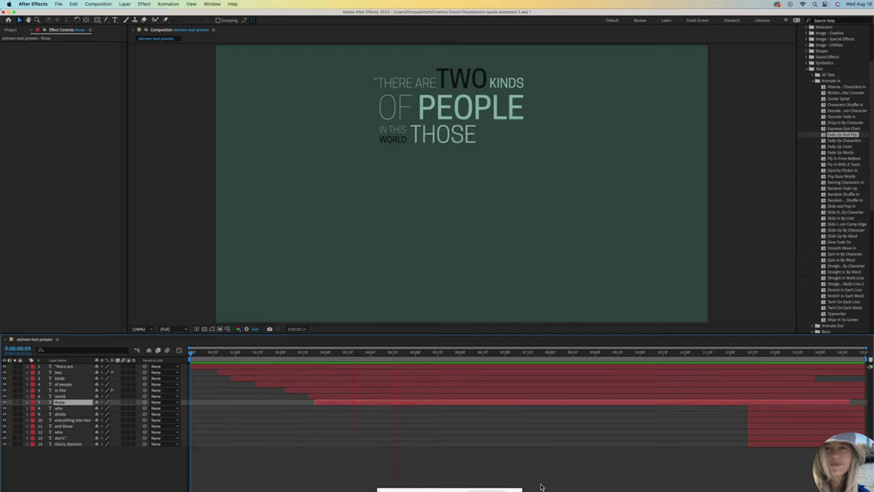
pyautogui.press('space')
# - Move the who layer's start to about 3:09 and scrub back to check WHO's entrance
pyautogui.click(60, 409)
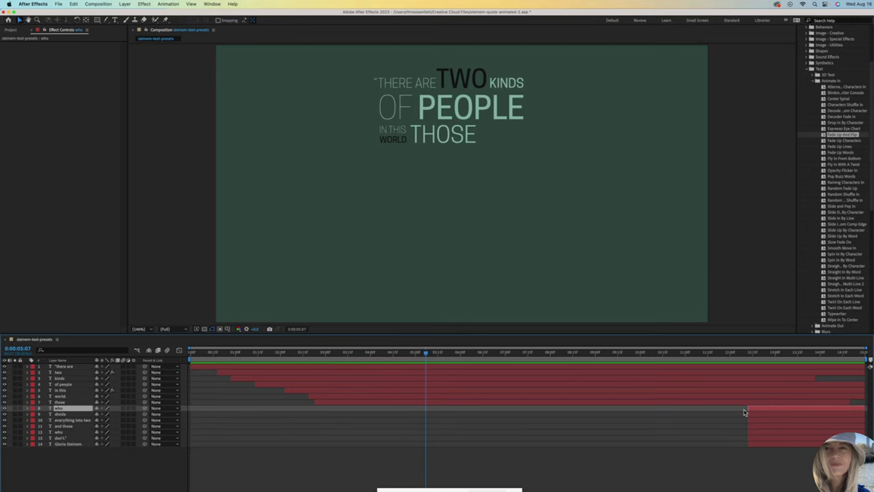
pyautogui.moveTo(746, 409); pyautogui.dragTo(340, 413)
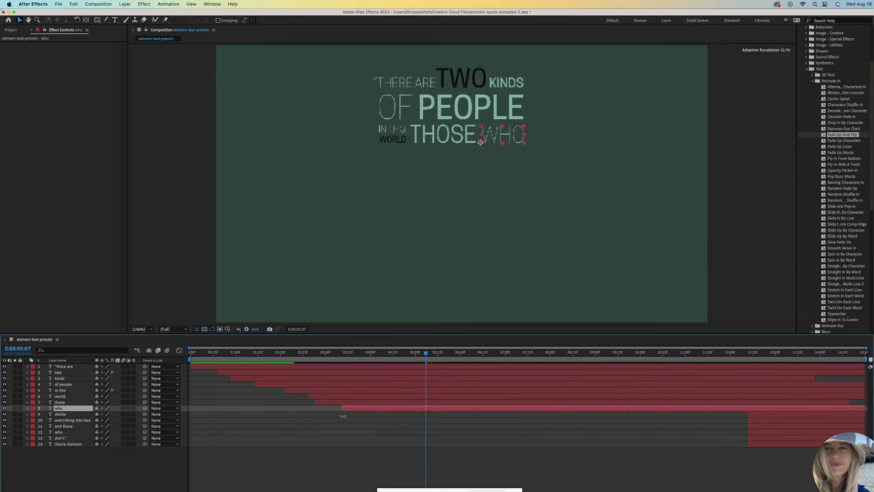
pyautogui.moveTo(426, 355); pyautogui.dragTo(339, 361)
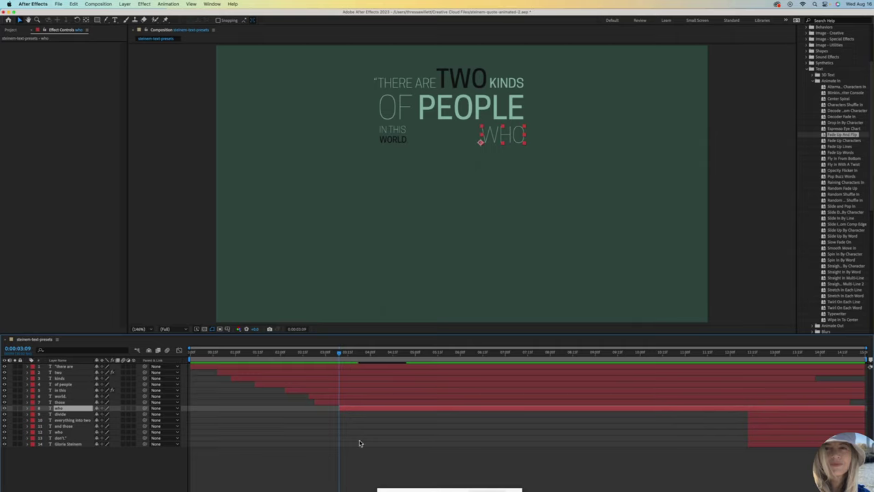
# - Start the divide layer at the playhead, about 3:20, and apply Slide Up By Character
pyautogui.click(755, 417)
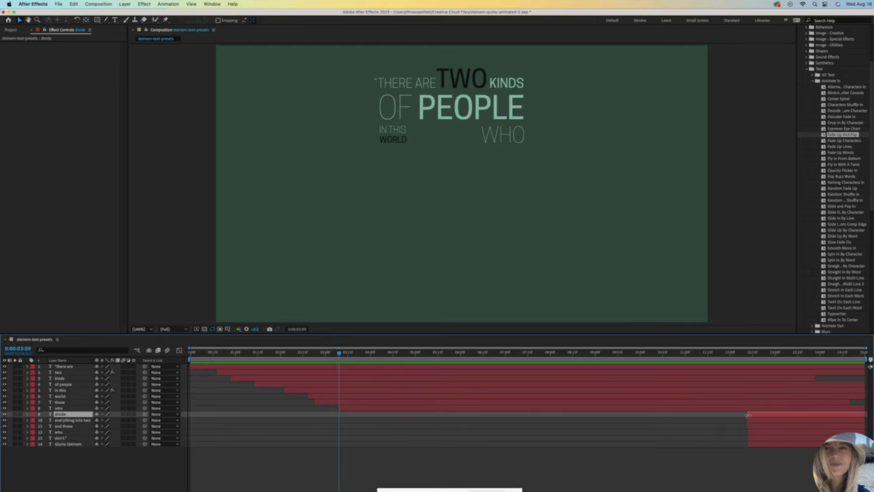
pyautogui.moveTo(747, 414); pyautogui.dragTo(356, 412)
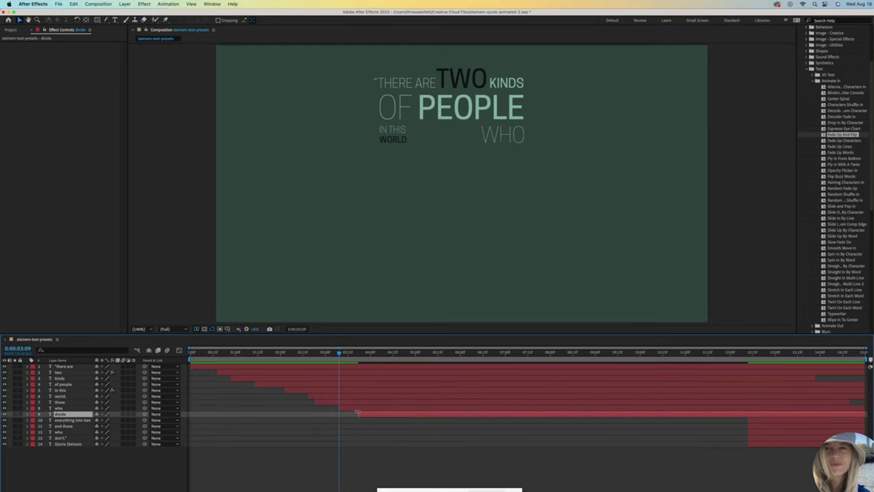
pyautogui.press('space')
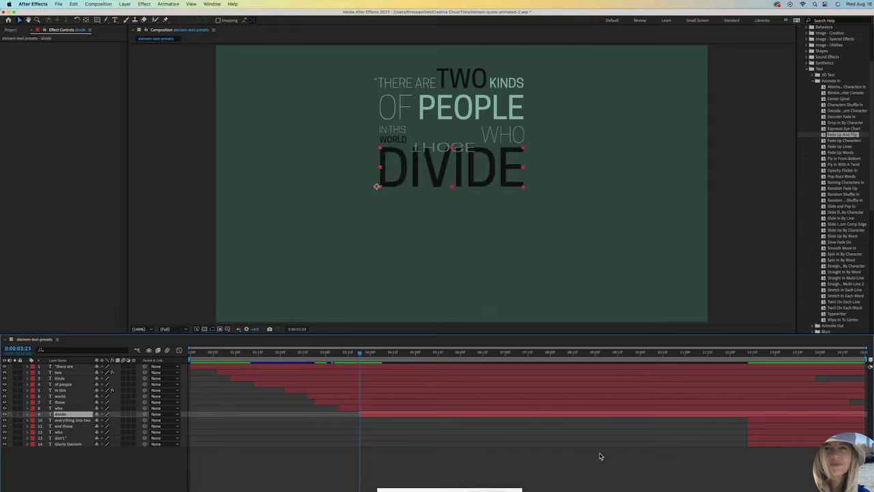
pyautogui.doubleClick(846, 230)
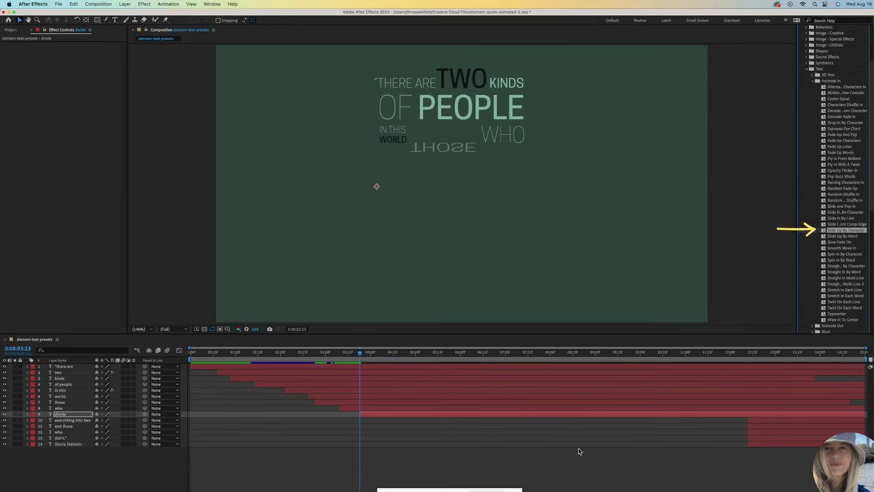
pyautogui.press('space')
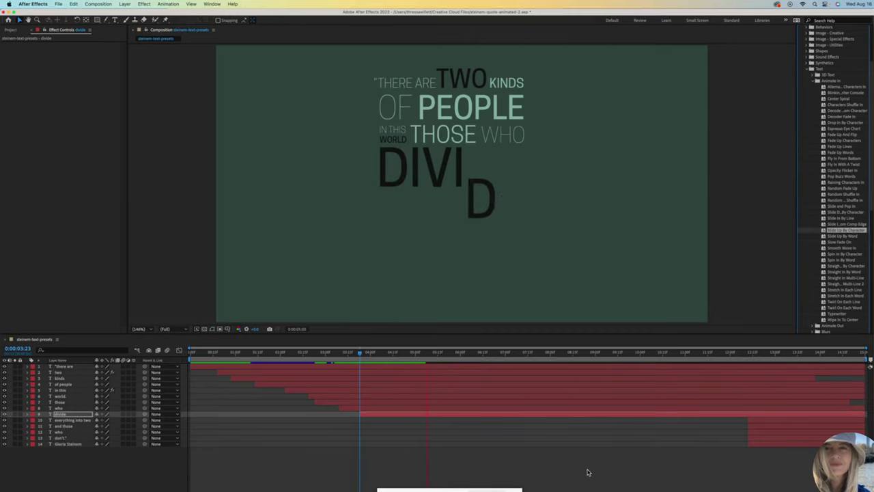
pyautogui.press('space')
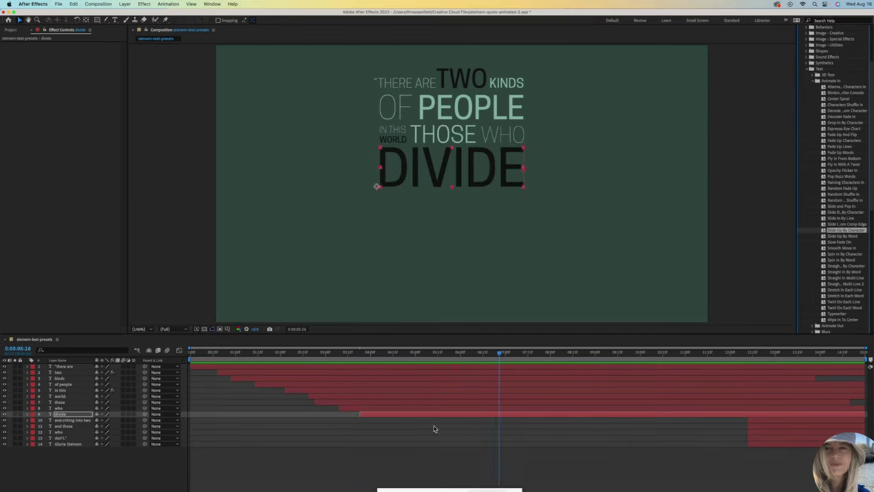
# - Pull the final Offset keyframe earlier so DIVIDE slides up faster, and preview it
pyautogui.click(28, 415)
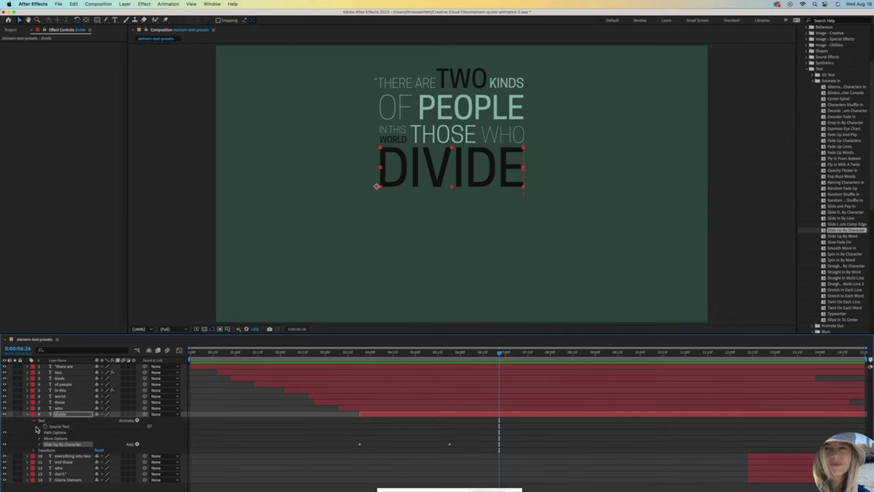
pyautogui.click(39, 444)
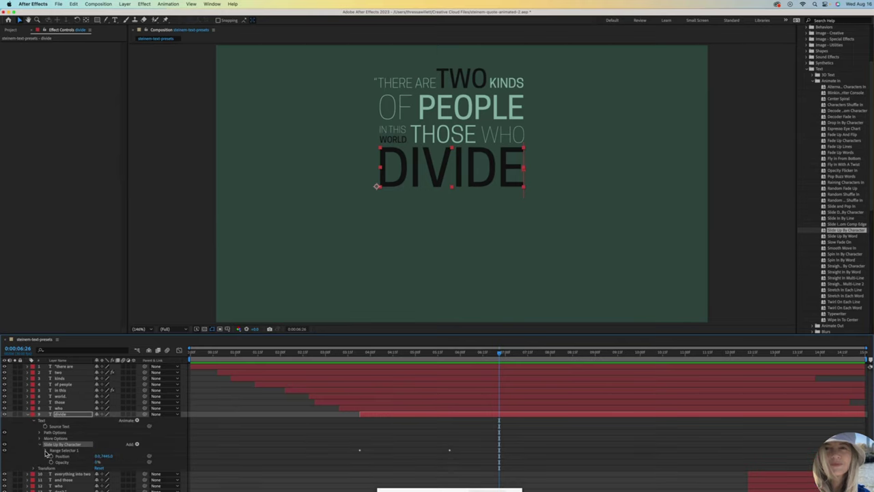
pyautogui.click(46, 451)
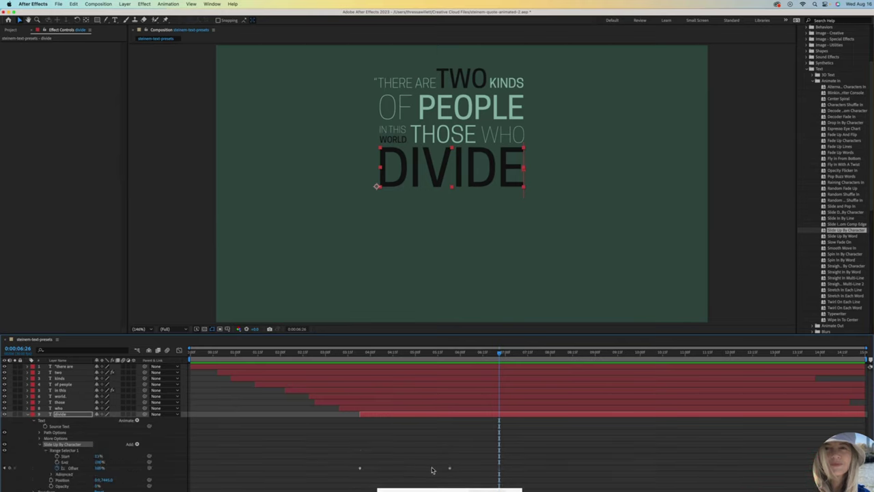
pyautogui.moveTo(448, 468); pyautogui.dragTo(389, 476)
pyautogui.moveTo(499, 352); pyautogui.dragTo(342, 382)
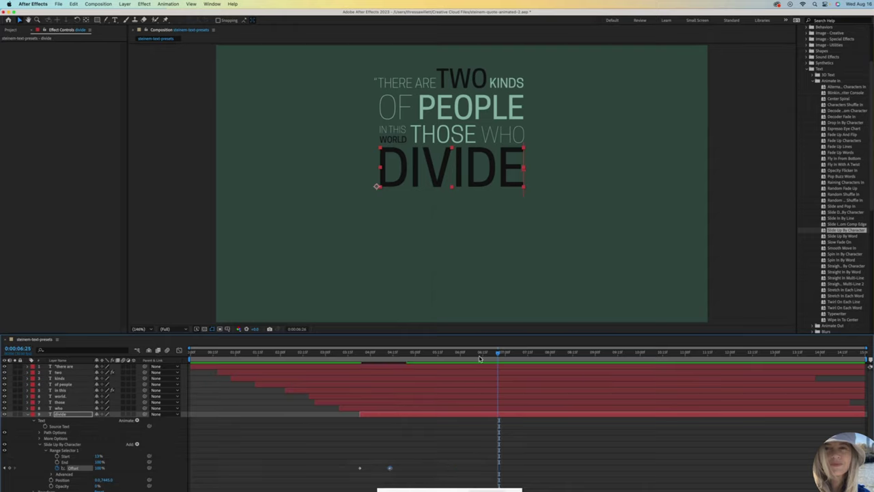
pyautogui.press('space')
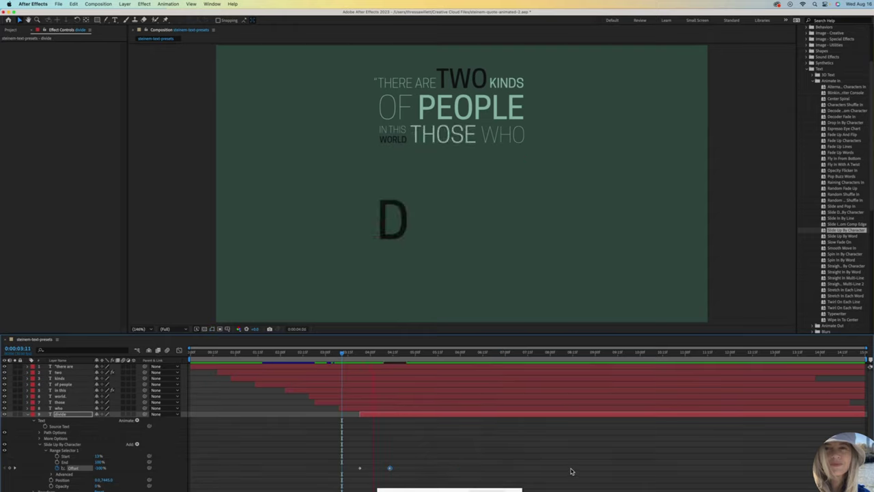
pyautogui.press('space')
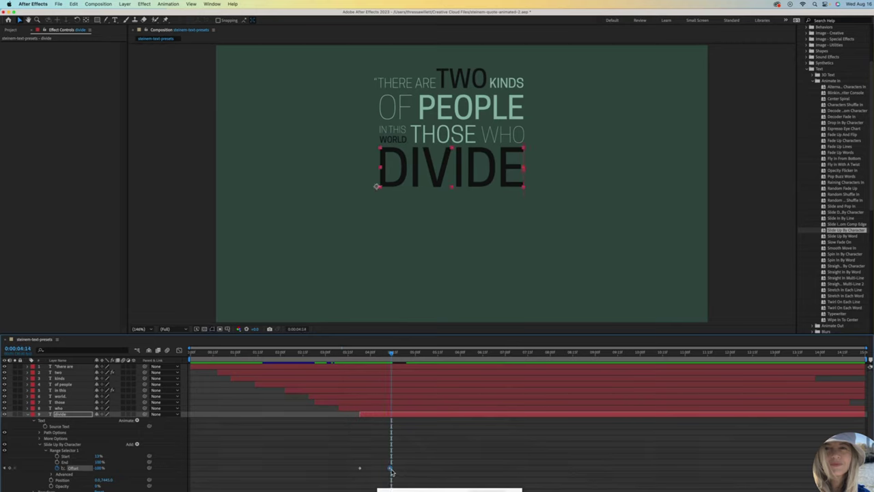
pyautogui.moveTo(390, 353); pyautogui.dragTo(352, 367)
pyautogui.press('space')
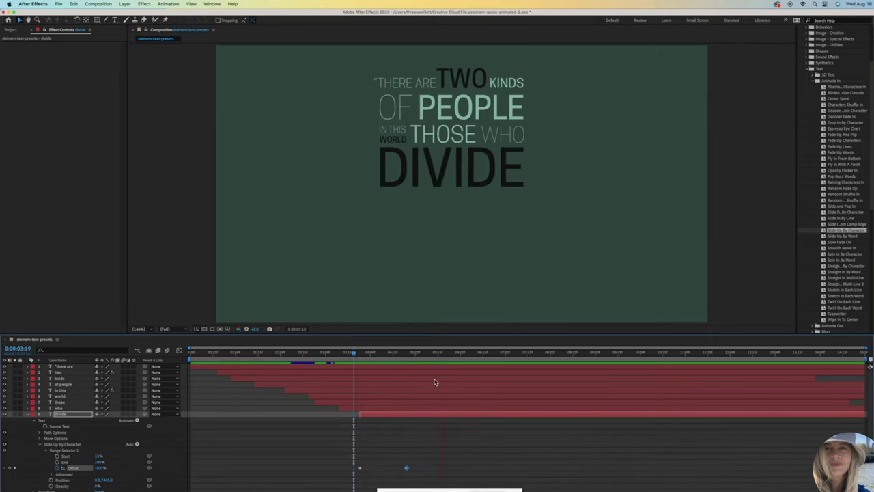
pyautogui.press('space')
# - Start the everything into two layer at about 0:00:04:22, right as DIVIDE finishes
pyautogui.click(27, 413)
pyautogui.click(69, 421)
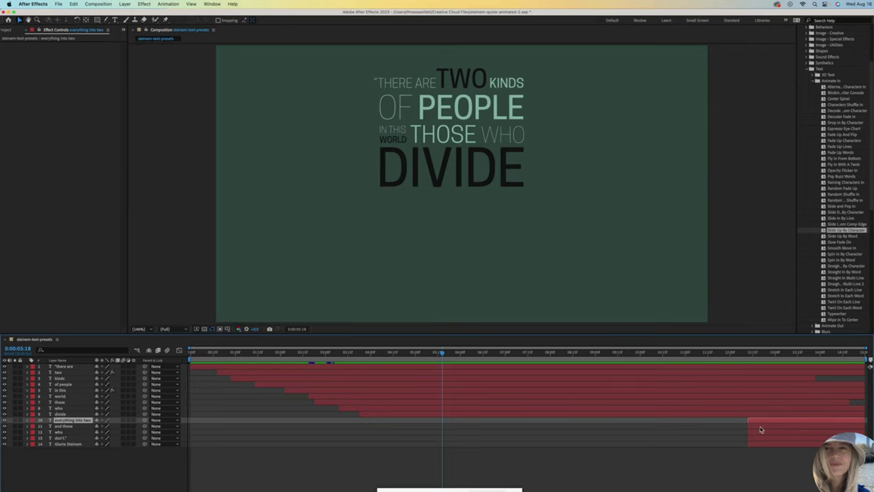
pyautogui.moveTo(748, 419); pyautogui.dragTo(393, 435)
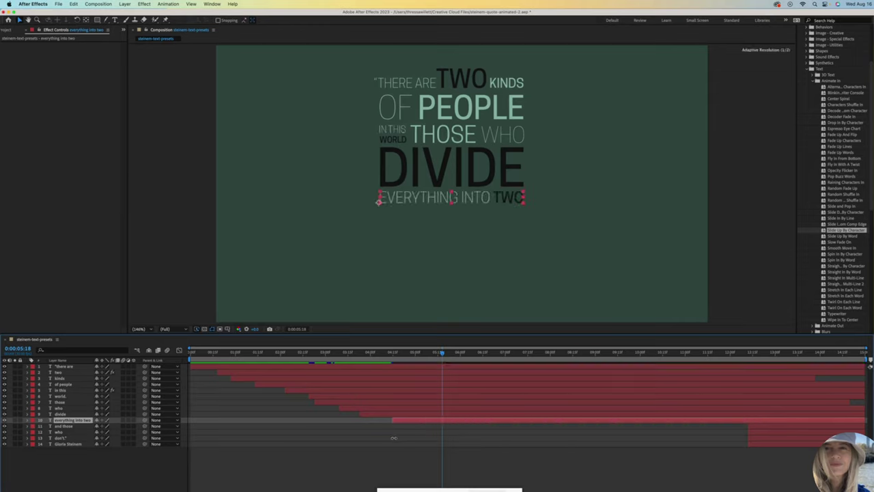
pyautogui.moveTo(442, 355); pyautogui.dragTo(393, 367)
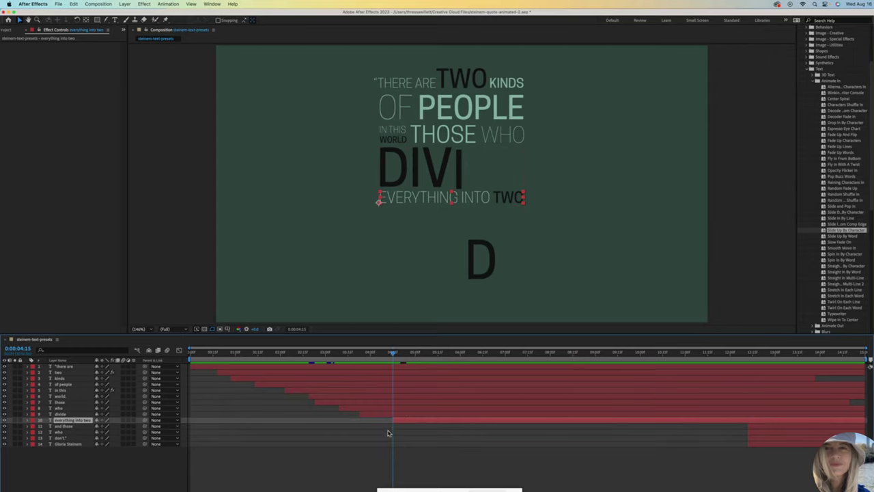
pyautogui.moveTo(391, 421); pyautogui.dragTo(402, 421)
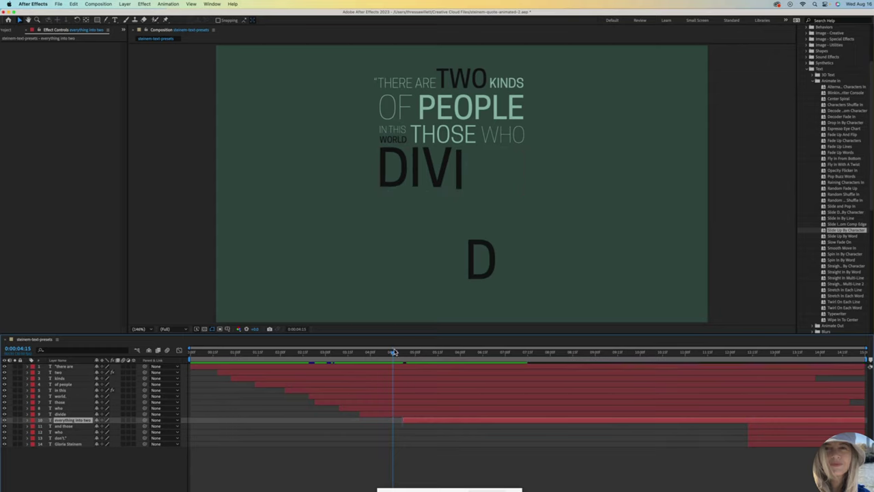
pyautogui.moveTo(393, 355); pyautogui.dragTo(403, 354)
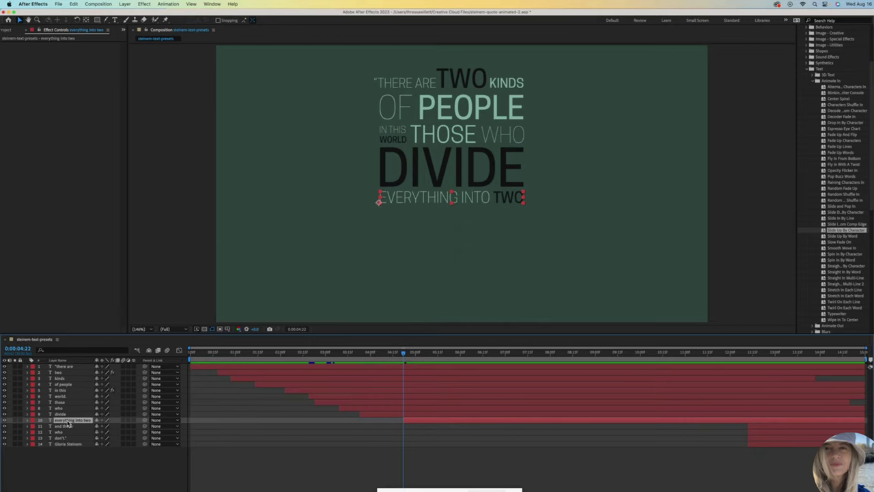
# - Apply the Typewriter preset to EVERYTHING INTO TWO and preview it
pyautogui.doubleClick(843, 313)
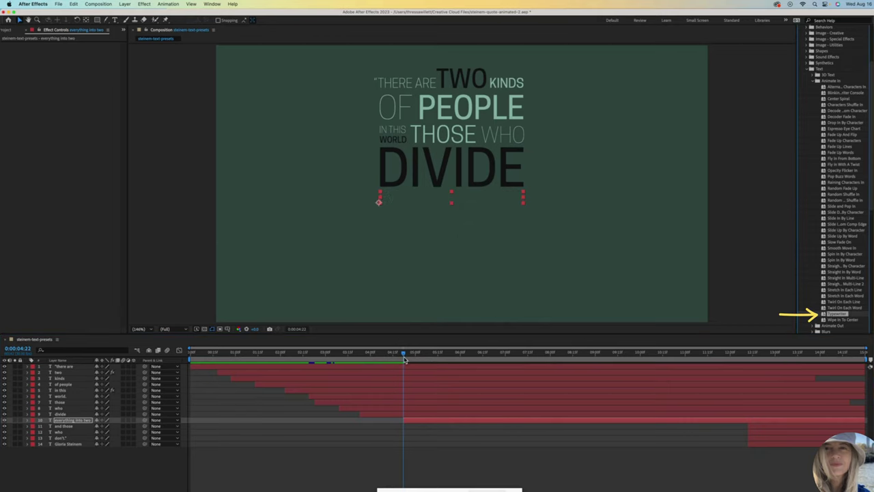
pyautogui.press('space')
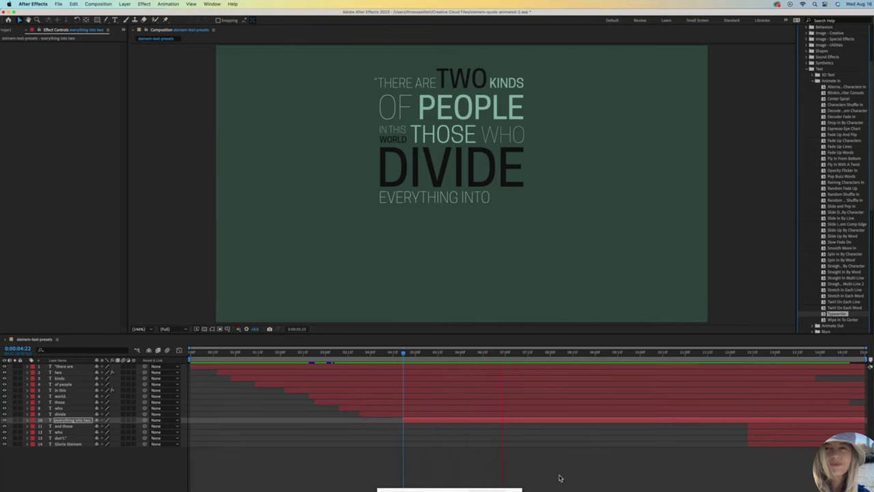
pyautogui.press('space')
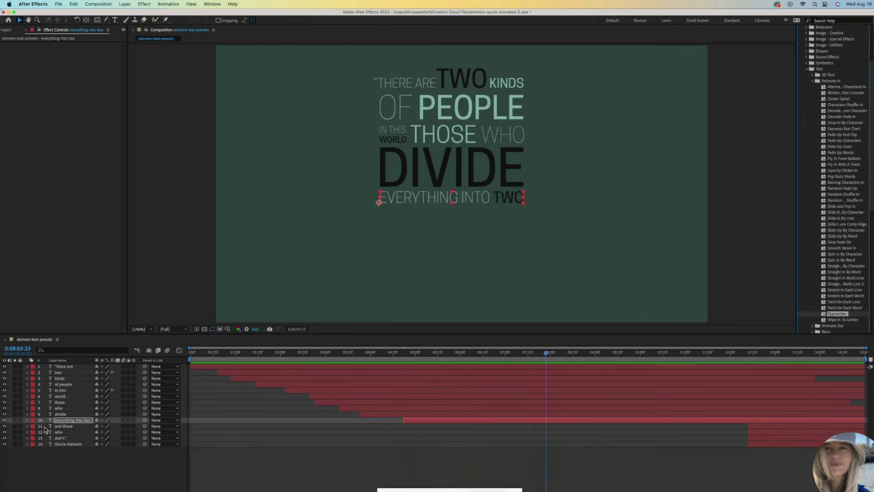
# - Drag the last Range Selector Start keyframe earlier so the typing finishes sooner
pyautogui.click(28, 421)
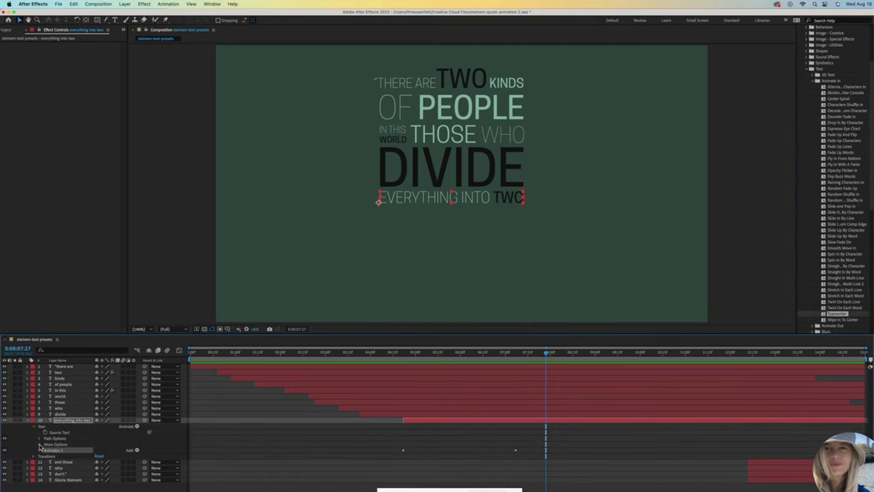
pyautogui.click(40, 451)
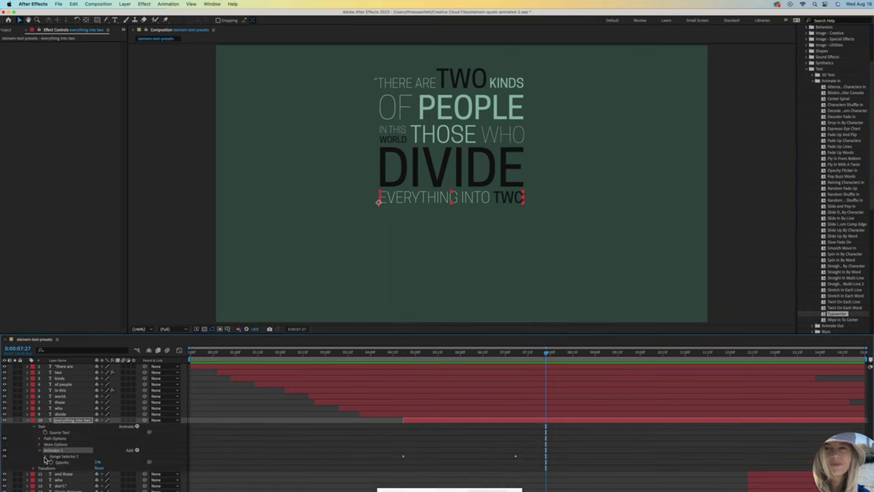
pyautogui.click(46, 456)
pyautogui.click(517, 462)
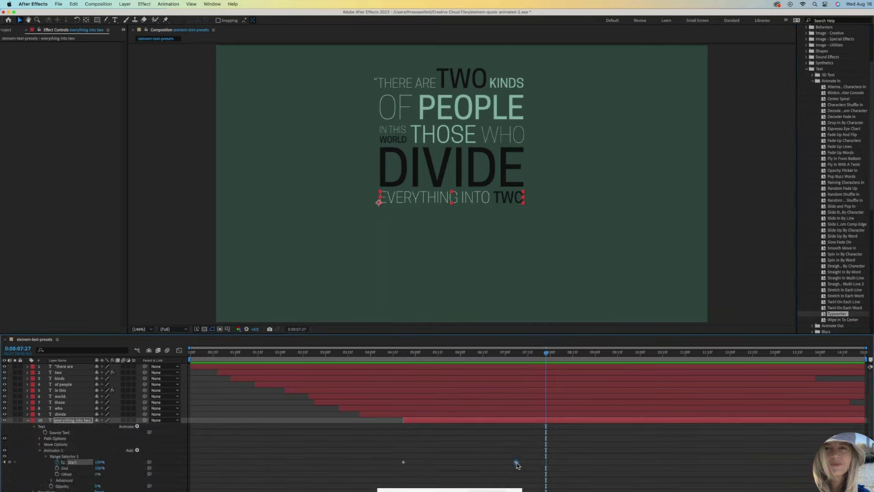
pyautogui.moveTo(470, 466); pyautogui.dragTo(451, 466)
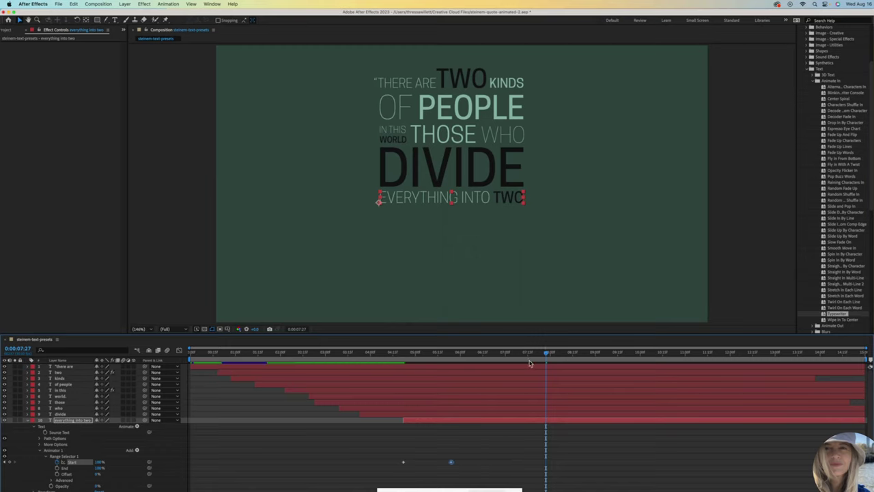
pyautogui.moveTo(546, 355); pyautogui.dragTo(398, 353)
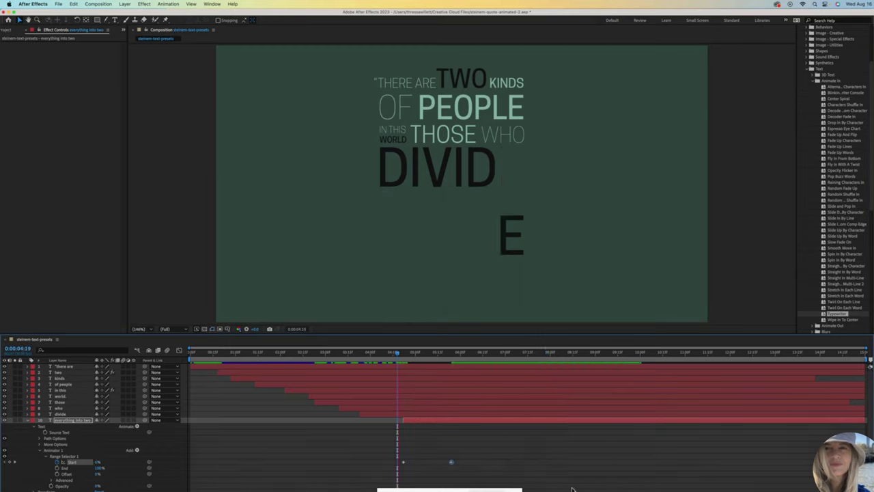
pyautogui.press('space')
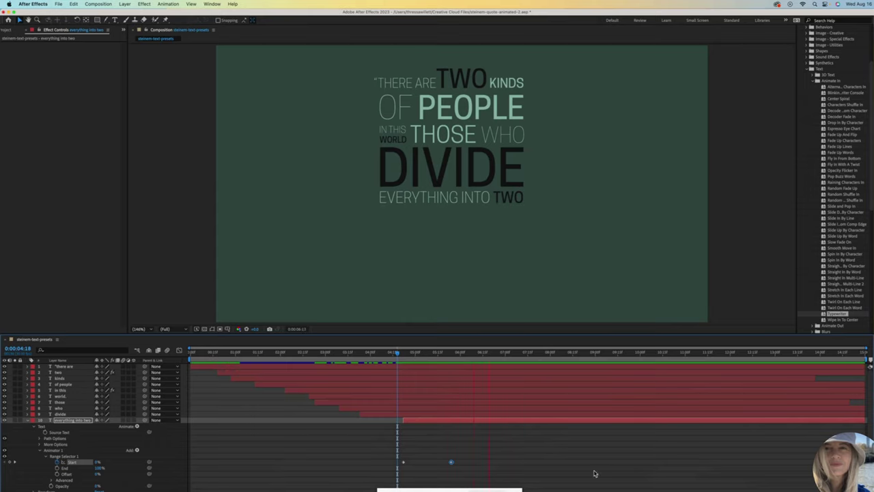
pyautogui.press('space')
pyautogui.click(29, 421)
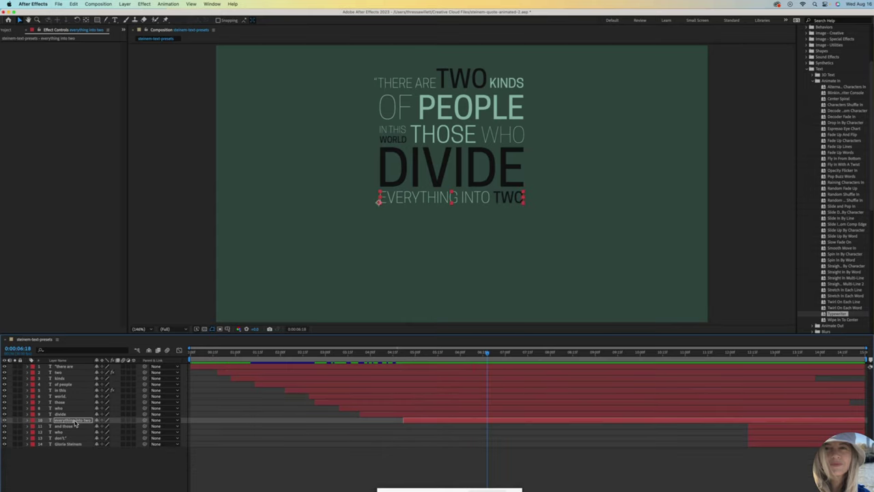
# - Move the and those layer to start around 5:15, checking the divide layer's animator
pyautogui.click(72, 426)
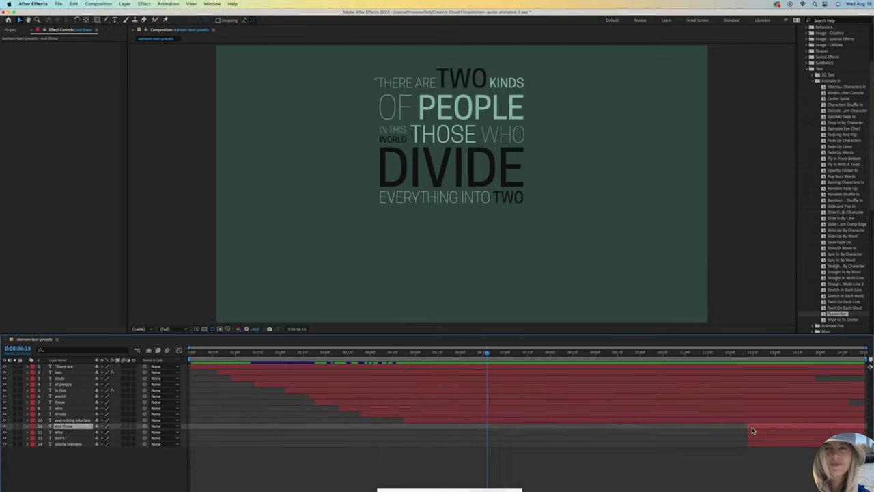
pyautogui.moveTo(748, 425); pyautogui.dragTo(438, 452)
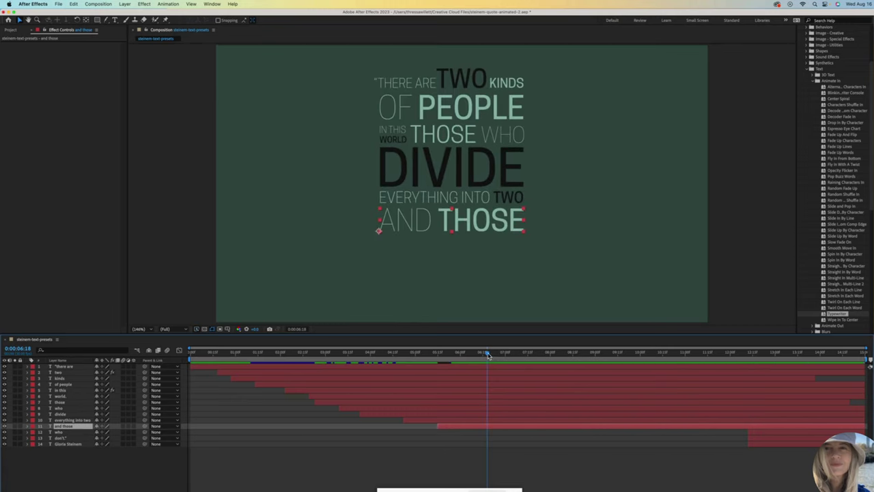
pyautogui.click(61, 414)
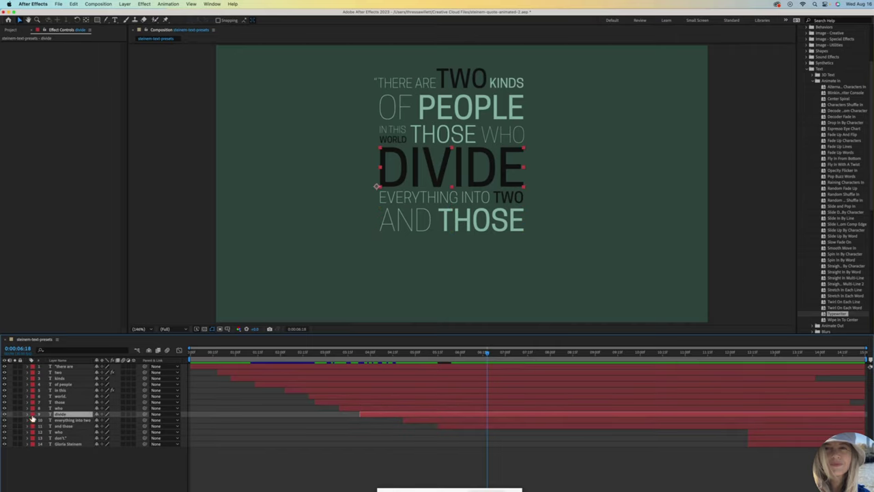
pyautogui.click(28, 414)
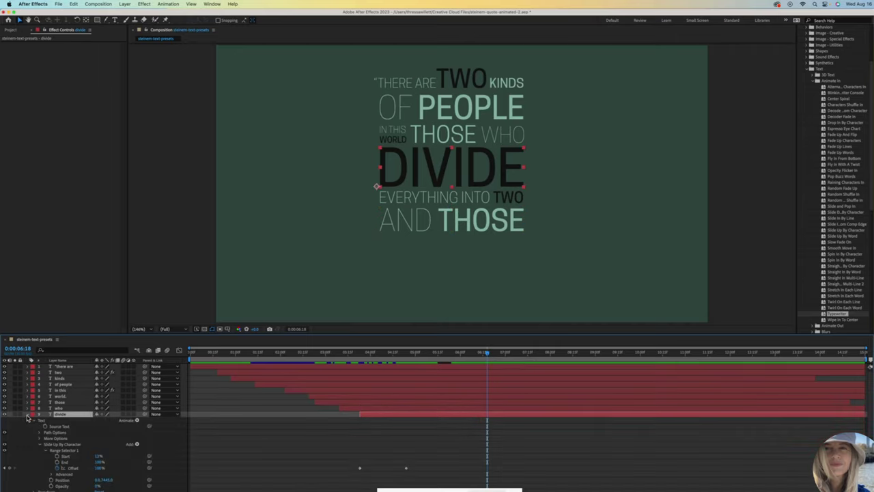
pyautogui.click(60, 445)
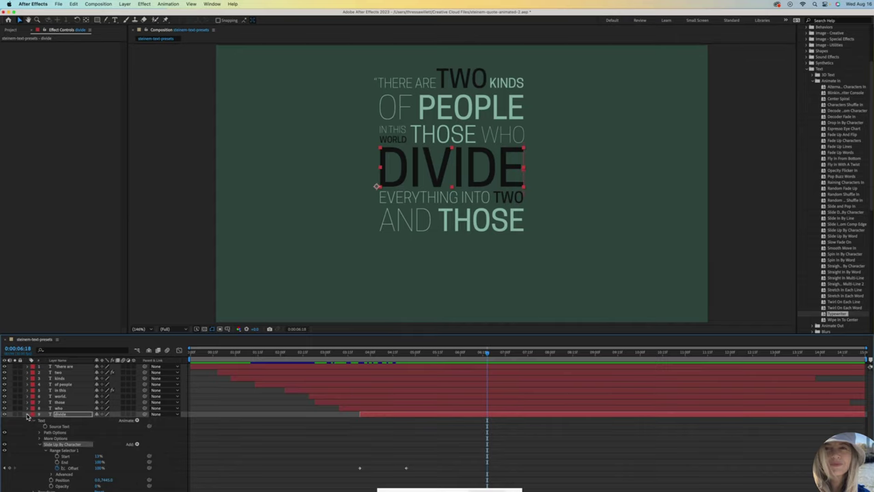
pyautogui.click(27, 415)
# - Preview AND THOSE entering after EVERYTHING INTO TWO
pyautogui.click(80, 425)
pyautogui.moveTo(487, 353); pyautogui.dragTo(439, 367)
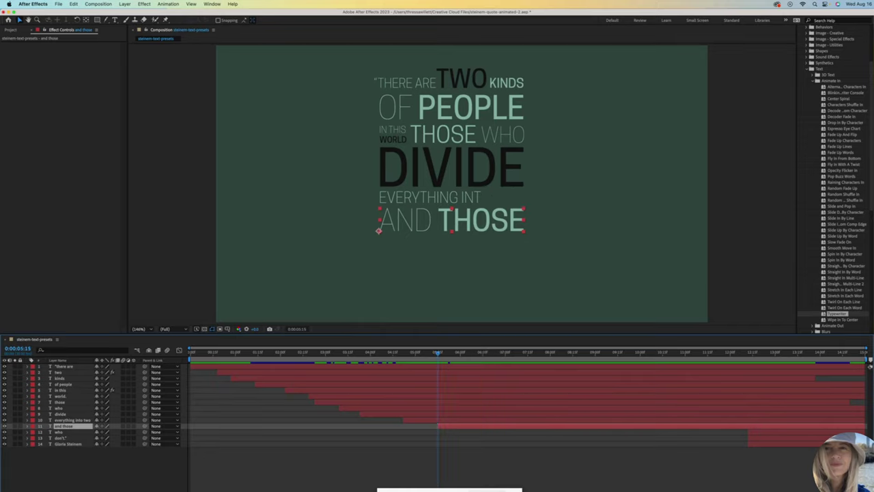
pyautogui.press('space')
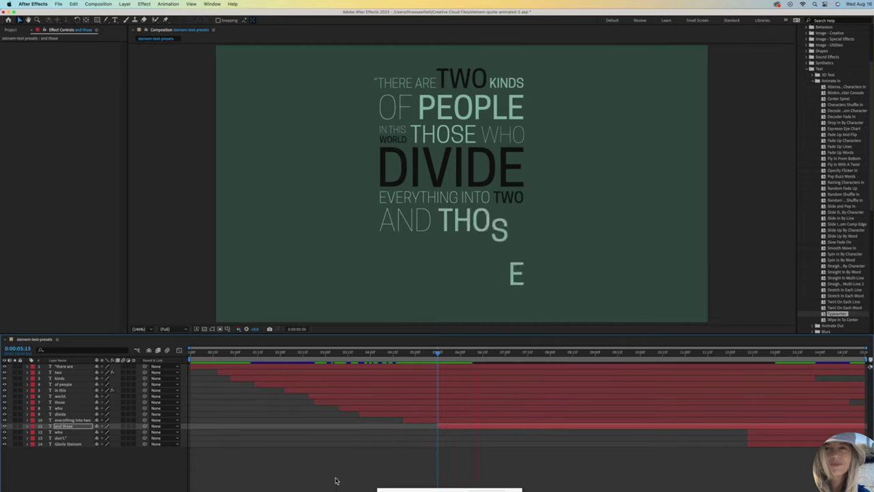
# - Shift the WHO layer so it enters right after AND THOSE
pyautogui.press('space')
pyautogui.click(69, 432)
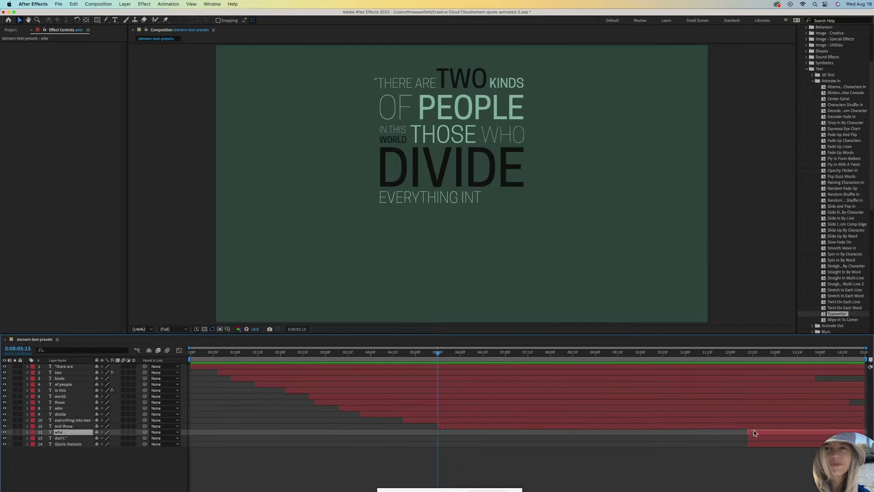
pyautogui.moveTo(748, 433); pyautogui.dragTo(480, 460)
pyautogui.moveTo(441, 361); pyautogui.dragTo(480, 368)
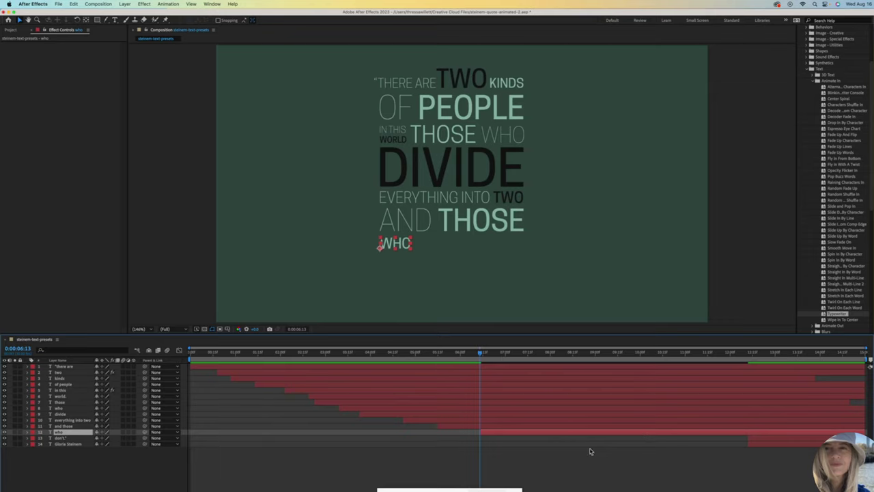
# - Move DON'T to start after WHO, apply Slide and Pop In, and preview it
pyautogui.click(755, 441)
pyautogui.moveTo(751, 441); pyautogui.dragTo(501, 443)
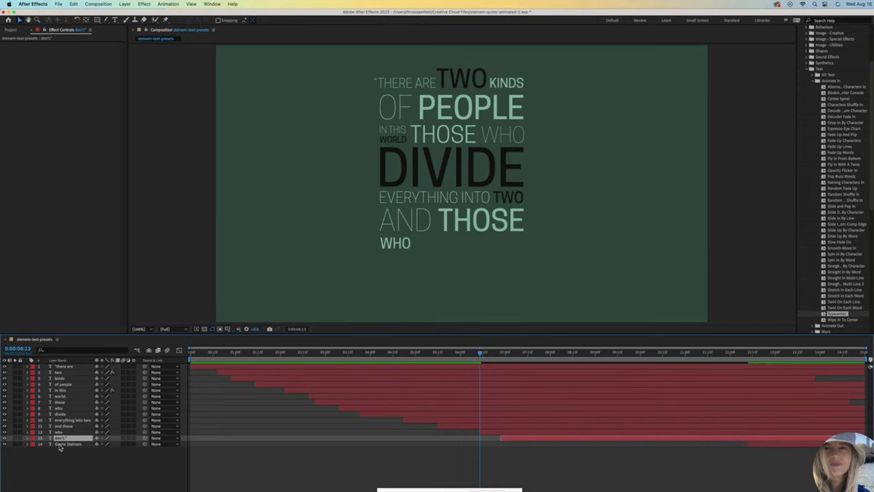
pyautogui.press('i')
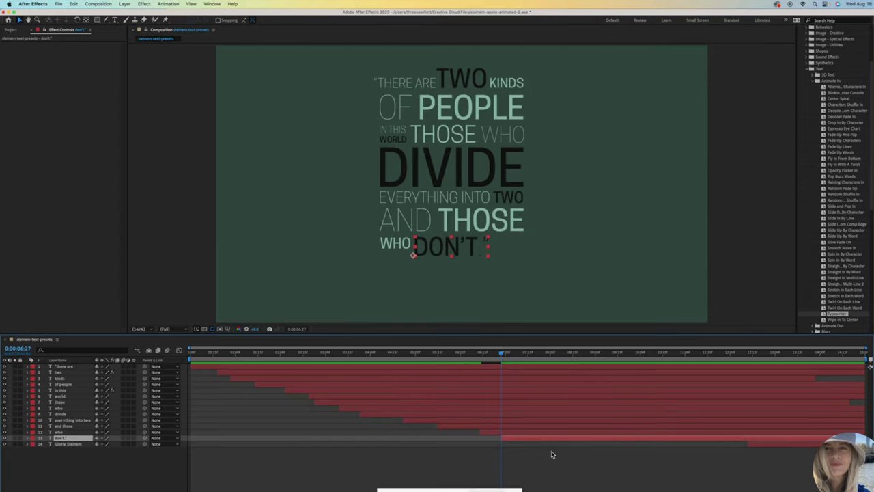
pyautogui.doubleClick(845, 207)
pyautogui.press('space')
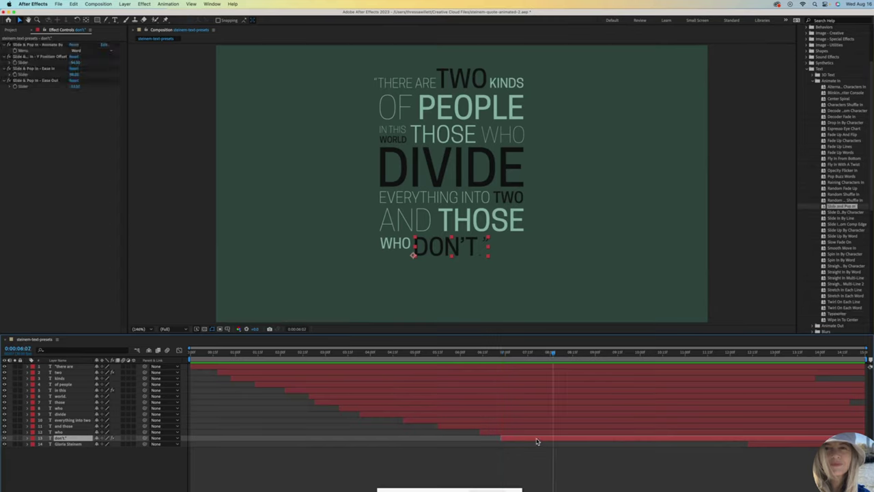
pyautogui.click(539, 352)
pyautogui.press('space')
pyautogui.click(68, 444)
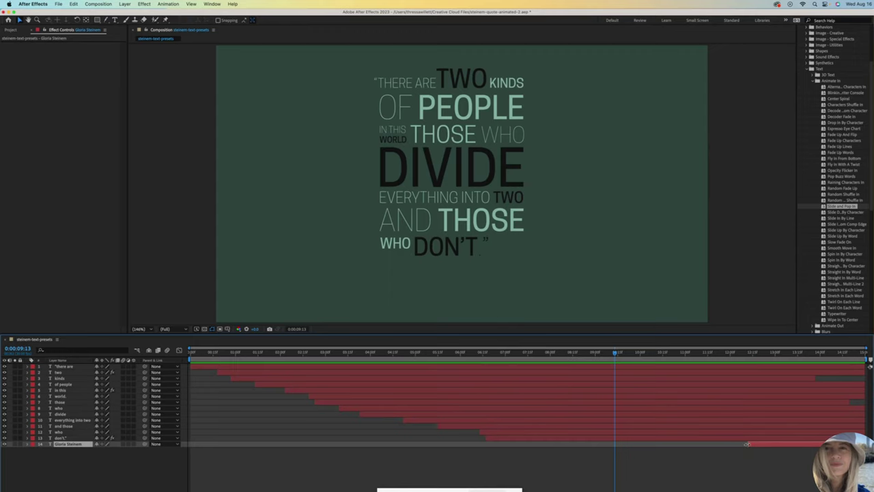
# - Start the author credit right after DON'T, around 7:12, with the Slow Fade On preset
pyautogui.moveTo(747, 445); pyautogui.dragTo(523, 459)
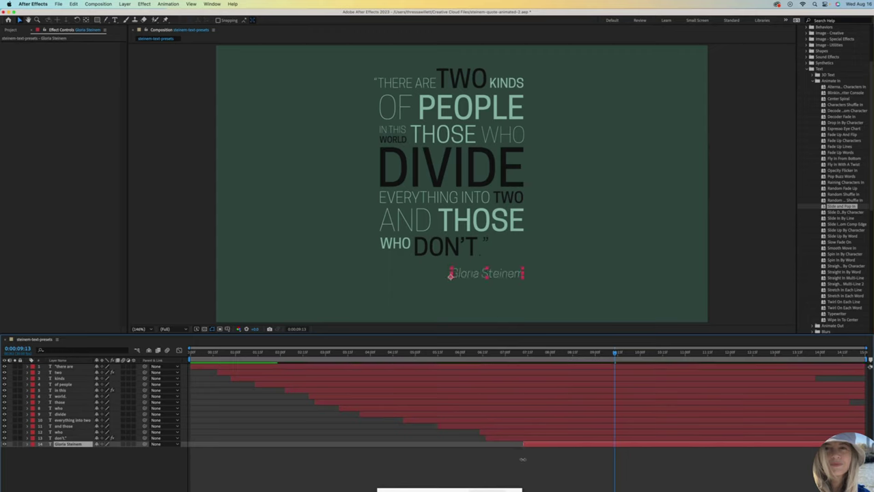
pyautogui.click(84, 475)
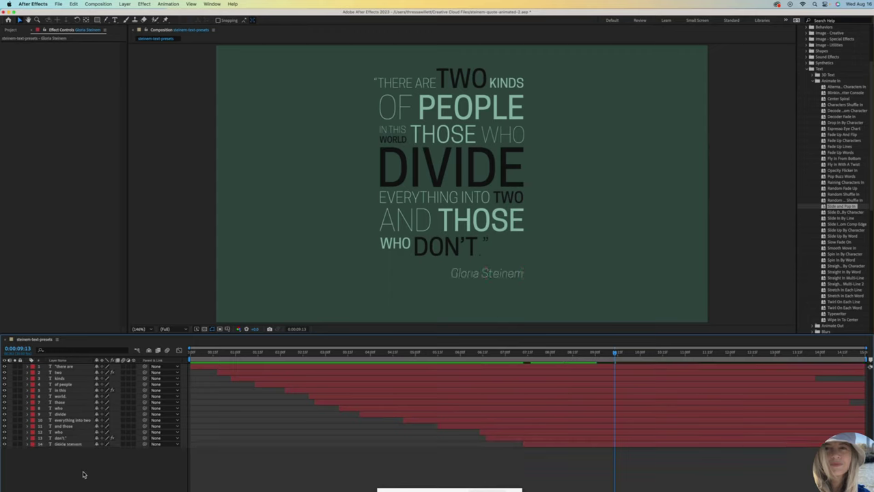
pyautogui.click(480, 274)
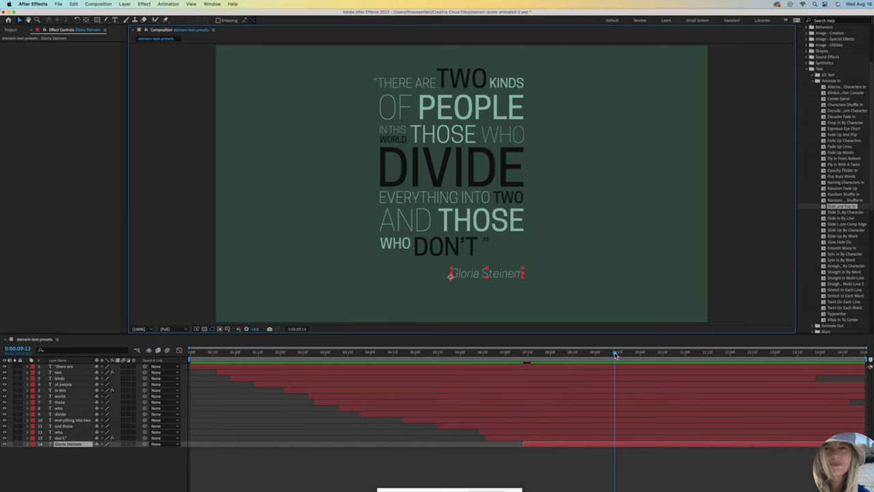
pyautogui.moveTo(615, 355); pyautogui.dragTo(523, 374)
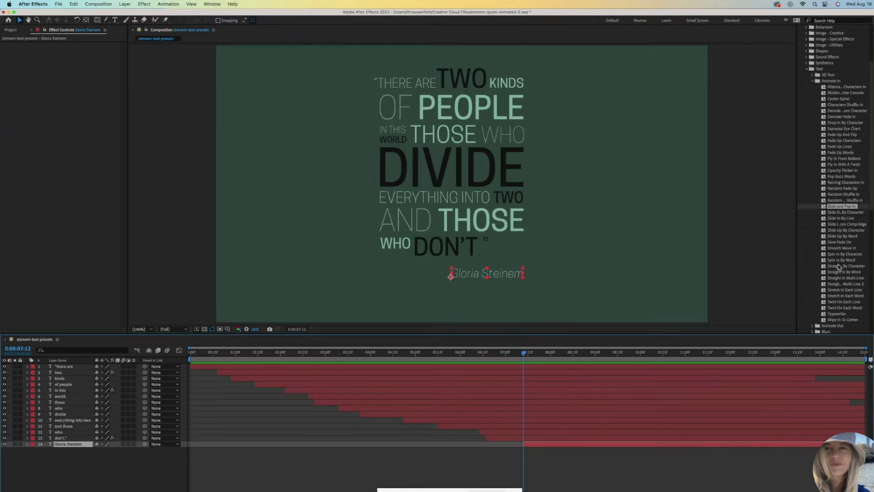
pyautogui.doubleClick(839, 243)
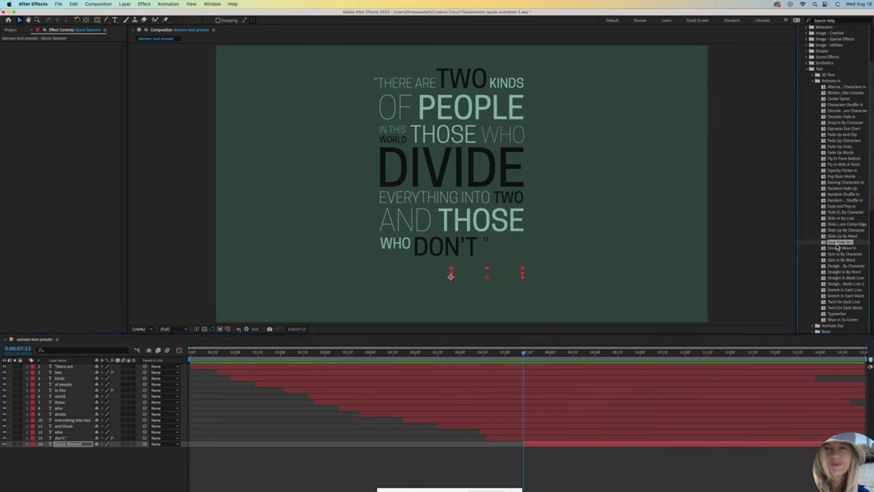
pyautogui.click(562, 489)
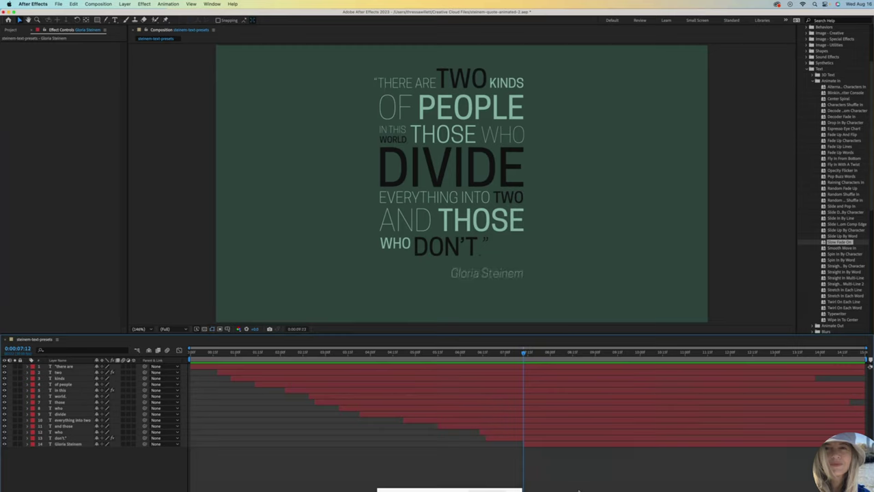
pyautogui.press('space')
pyautogui.click(779, 379)
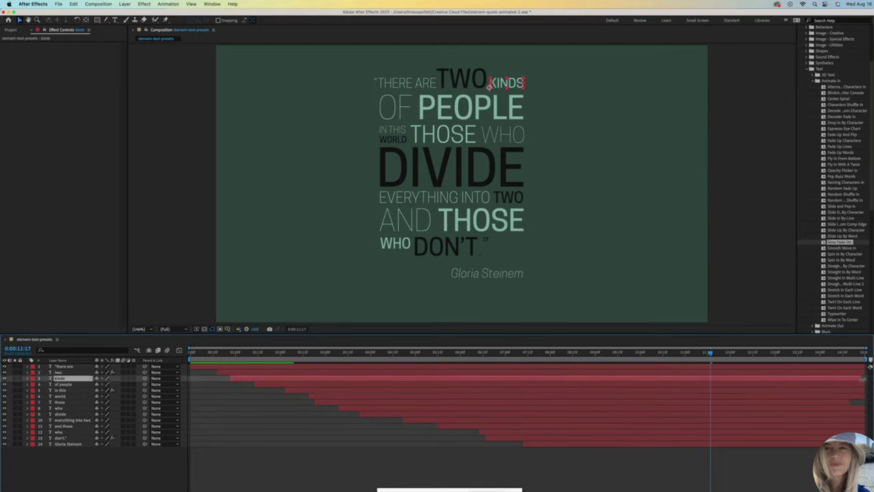
pyautogui.click(845, 408)
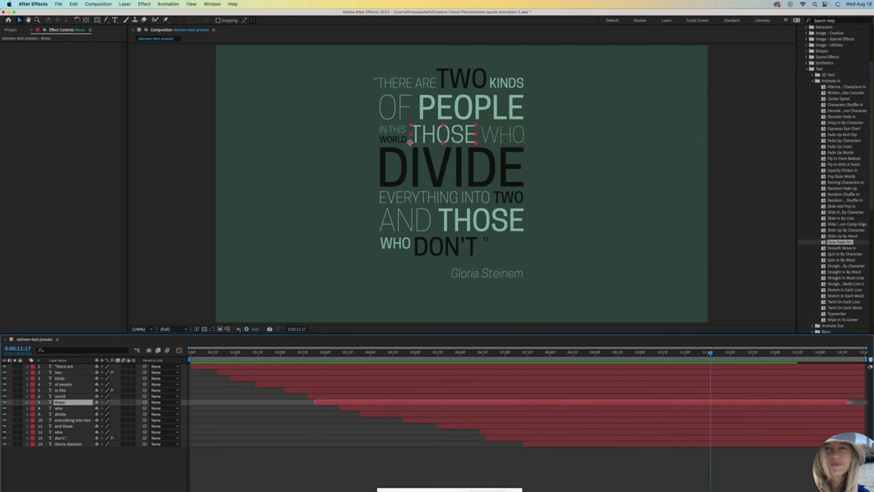
pyautogui.click(851, 402)
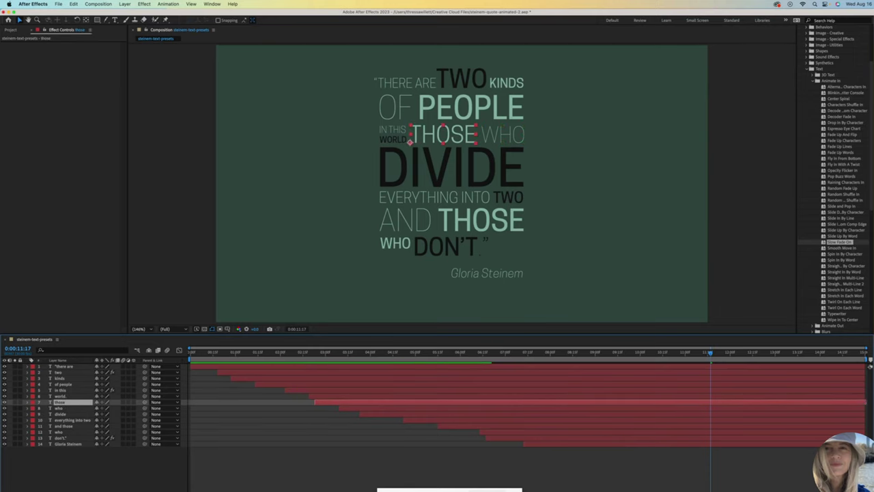
pyautogui.click(848, 438)
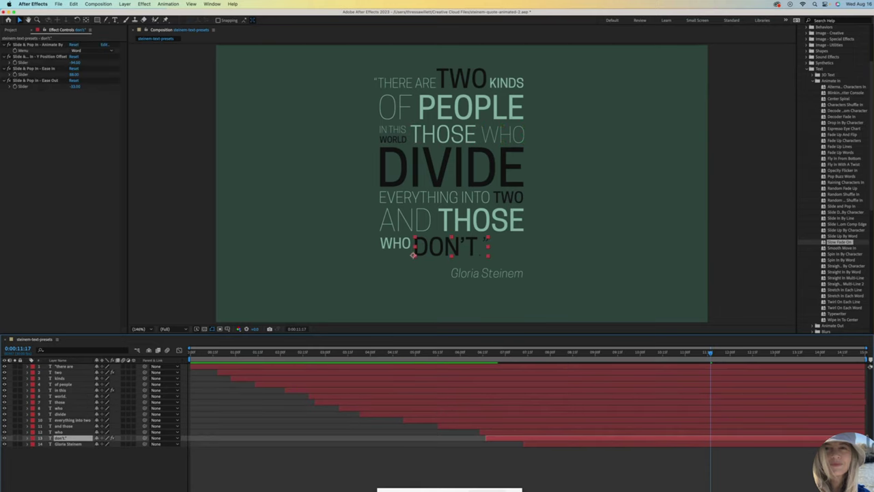
pyautogui.click(865, 403)
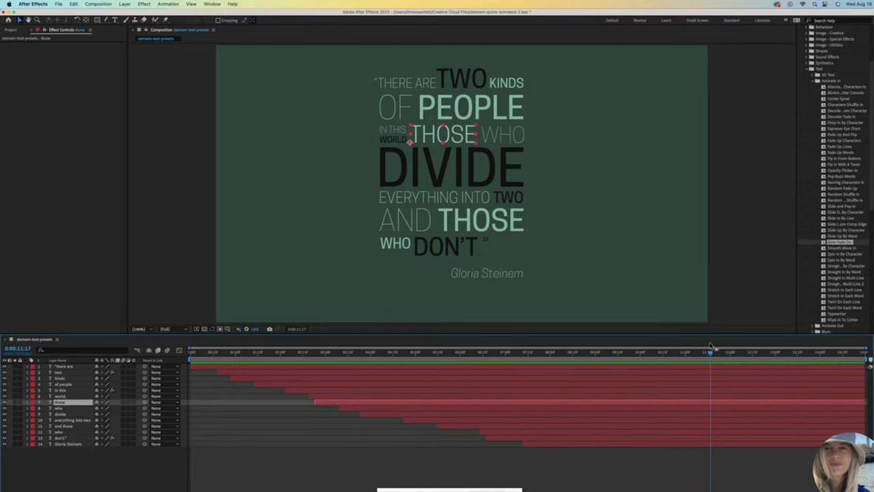
pyautogui.press('space')
pyautogui.click(271, 476)
pyautogui.press('space')
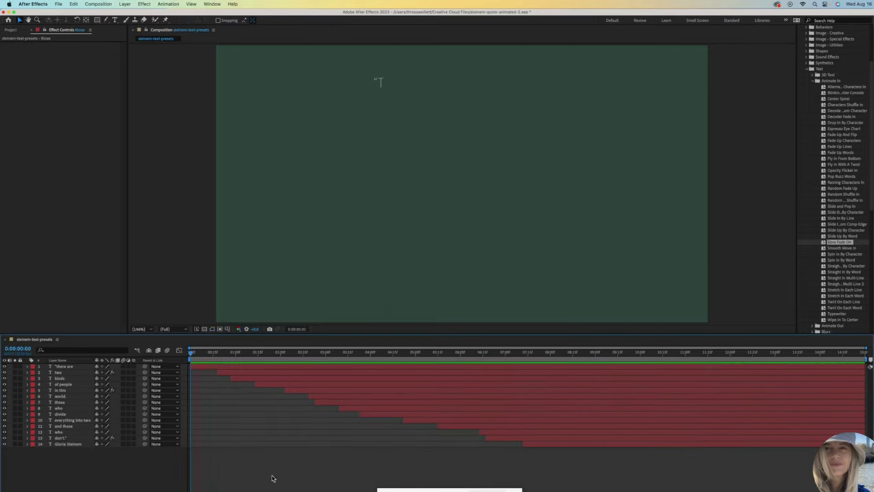